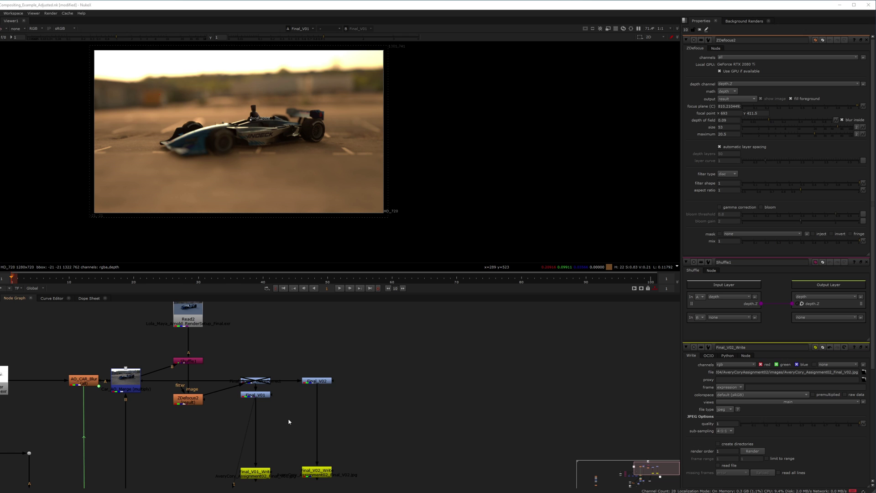
# - Add a Merge node and insert it on the connection between Final_V01 and the Final_V01 Write node
pyautogui.moveTo(280, 431); pyautogui.dragTo(358, 410, button='middle')
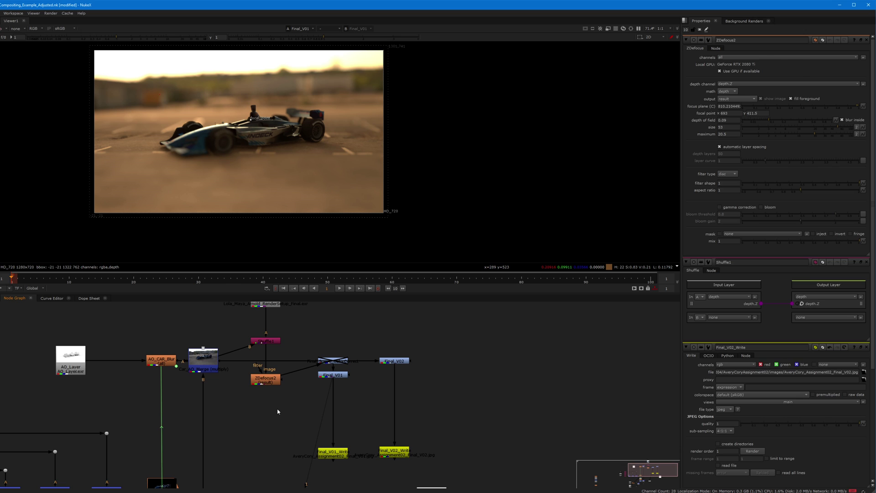
pyautogui.press('m')
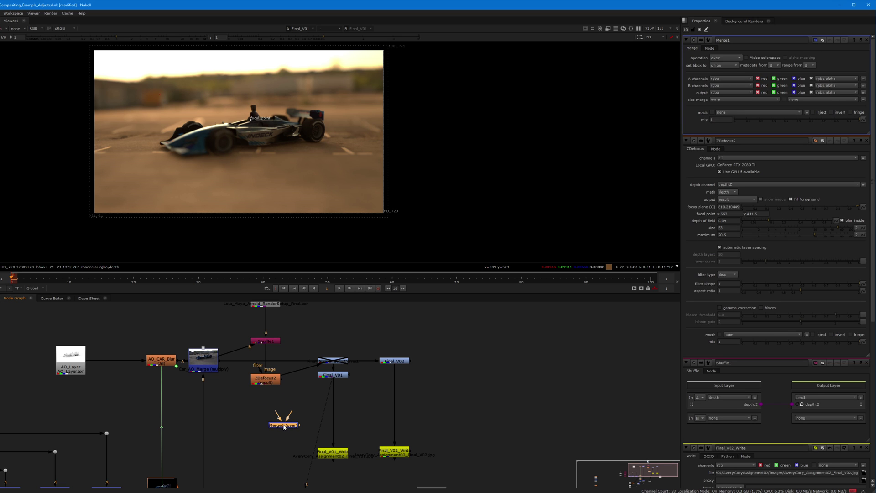
pyautogui.moveTo(284, 427); pyautogui.dragTo(292, 424)
pyautogui.click(331, 377)
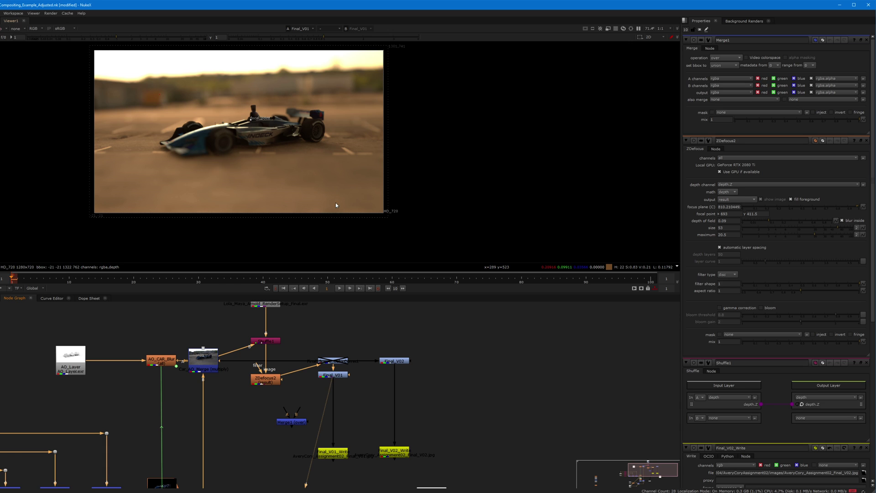
pyautogui.moveTo(293, 427); pyautogui.dragTo(333, 428)
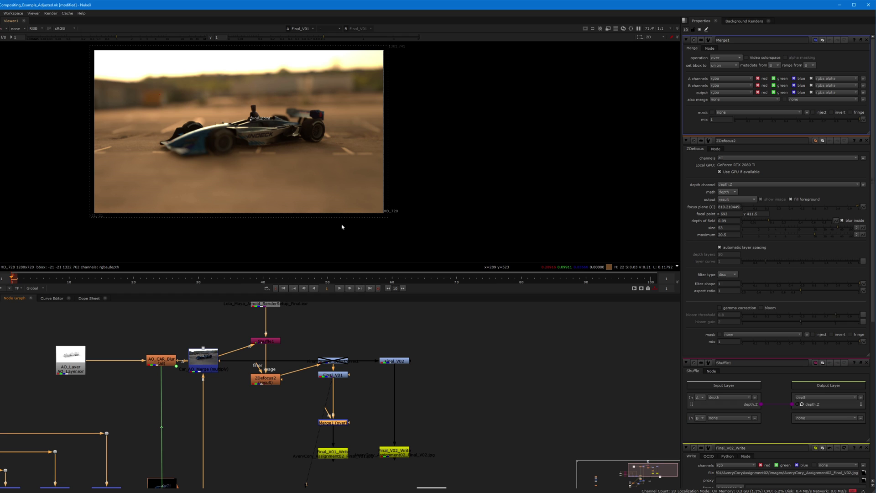
# - Add an unconnected Constant node and place it beside the new Merge node
pyautogui.click(298, 413)
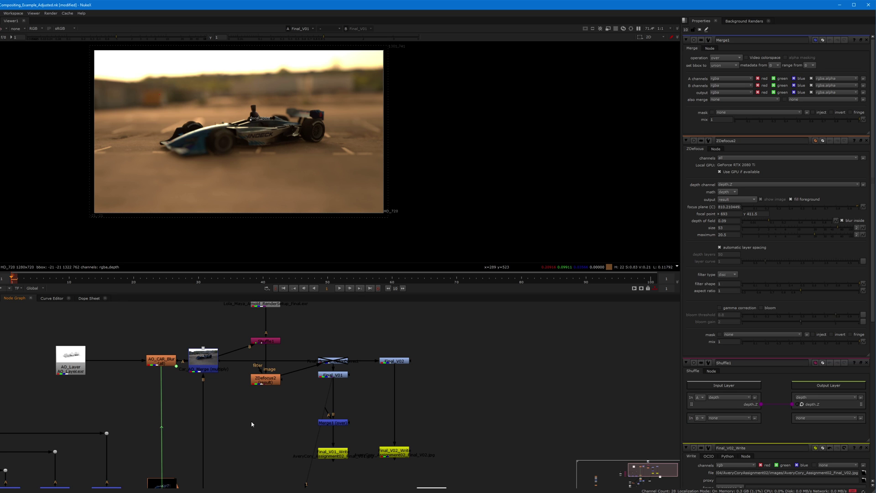
pyautogui.press('Tab')
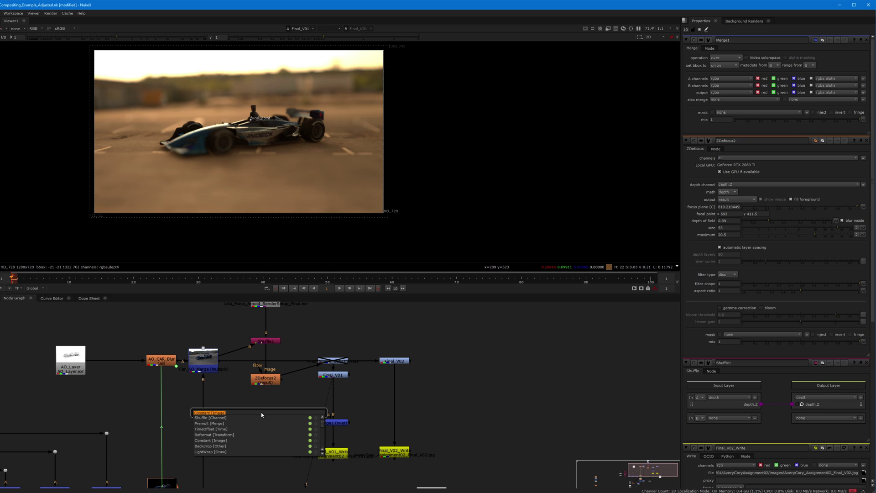
pyautogui.write('constant')
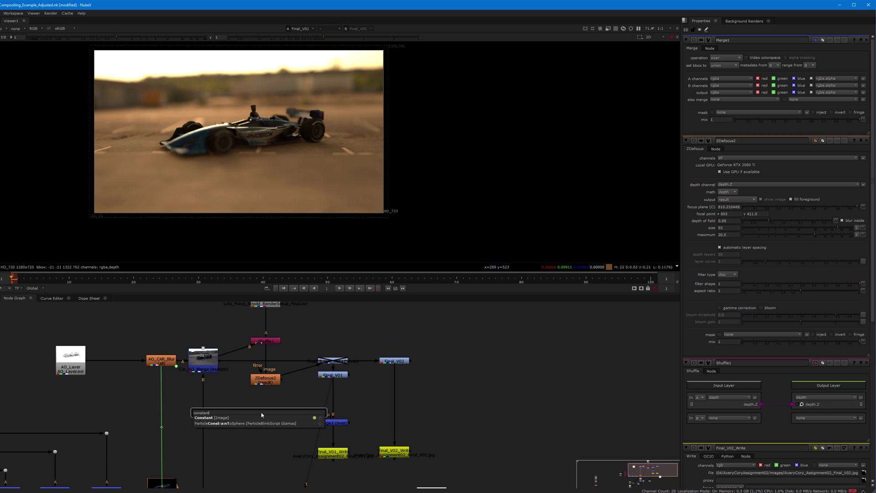
pyautogui.click(208, 419)
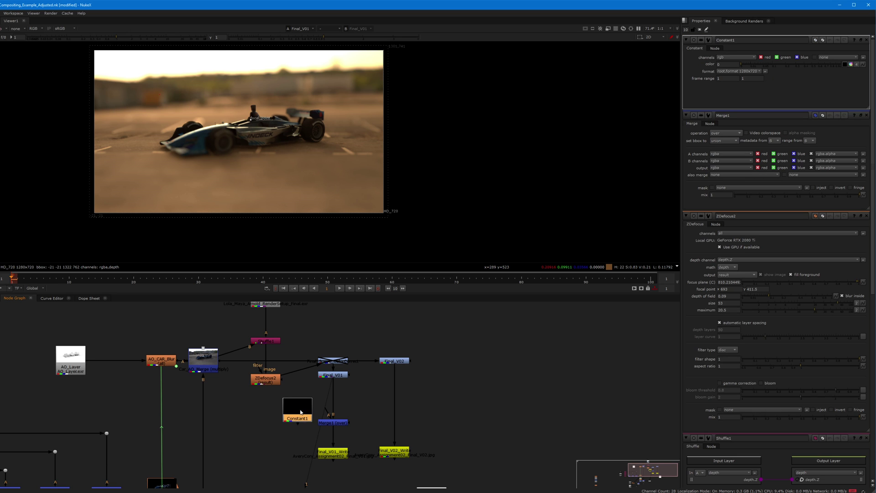
pyautogui.moveTo(301, 412); pyautogui.dragTo(275, 426)
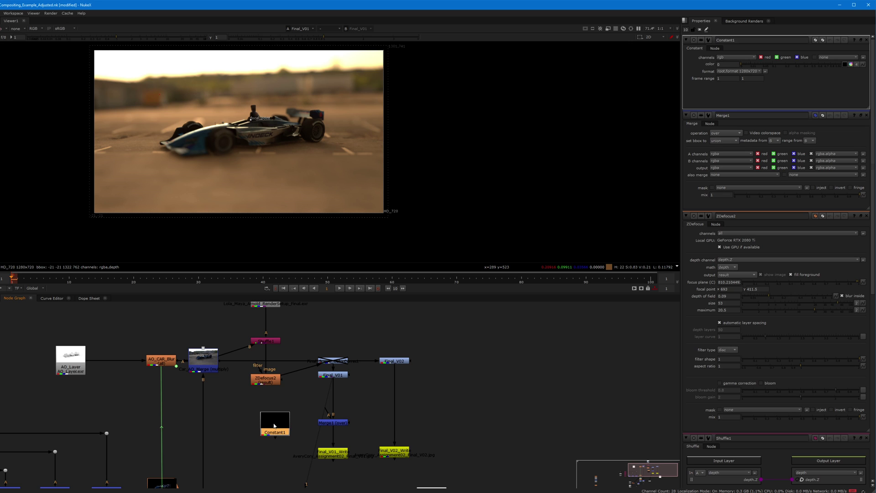
pyautogui.moveTo(274, 426); pyautogui.dragTo(288, 413)
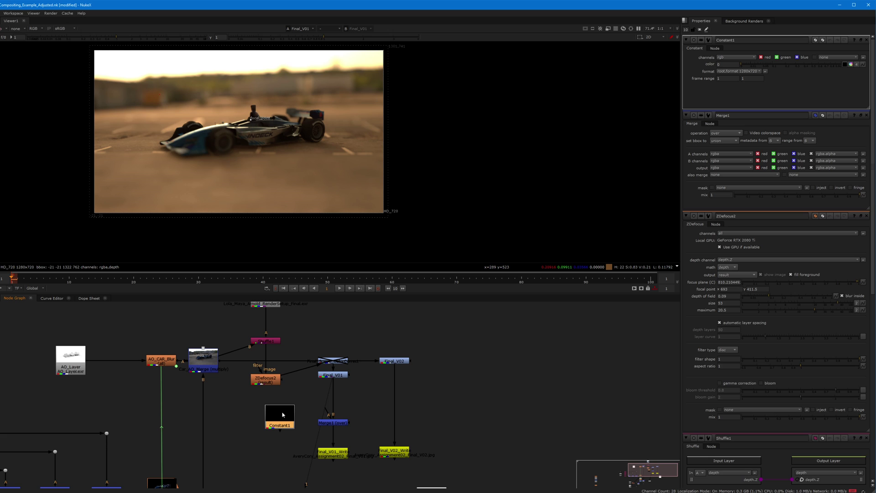
# - Sample several points in the viewer image to give the Constant a dark brown colour from the blurred background left of the car
pyautogui.click(844, 66)
pyautogui.click(844, 65)
pyautogui.keyDown('ctrl'); pyautogui.click(248, 100); pyautogui.keyUp('ctrl')
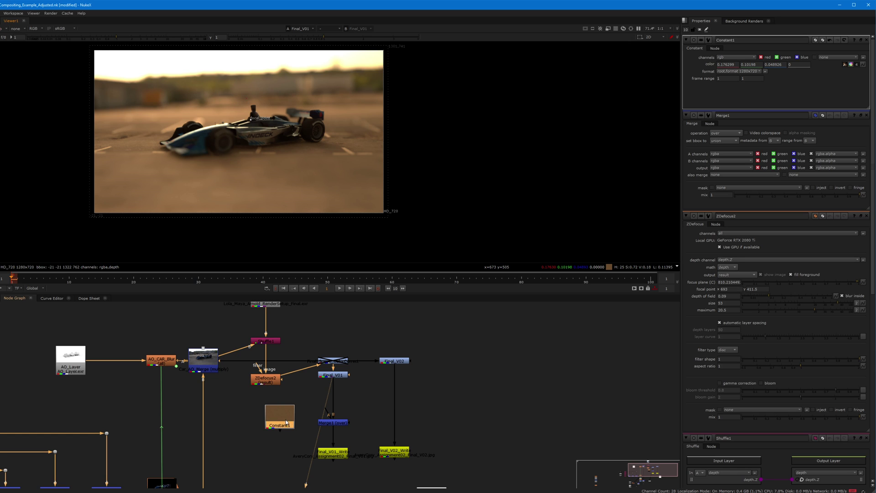
pyautogui.keyDown('ctrl'); pyautogui.click(180, 94); pyautogui.keyUp('ctrl')
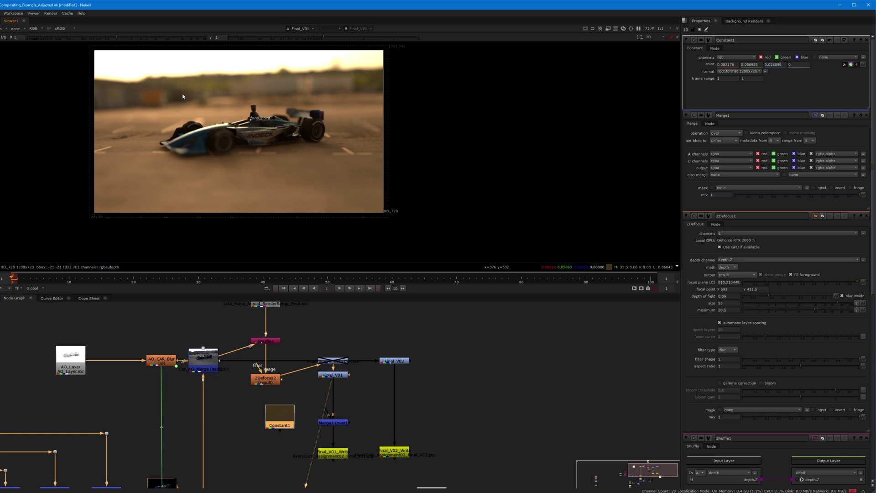
pyautogui.keyDown('ctrl'); pyautogui.click(180, 99); pyautogui.keyUp('ctrl')
pyautogui.keyDown('ctrl'); pyautogui.click(182, 94); pyautogui.keyUp('ctrl')
pyautogui.keyDown('ctrl'); pyautogui.click(181, 95); pyautogui.keyUp('ctrl')
pyautogui.keyDown('ctrl'); pyautogui.click(181, 94); pyautogui.keyUp('ctrl')
pyautogui.keyDown('ctrl'); pyautogui.click(183, 104); pyautogui.keyUp('ctrl')
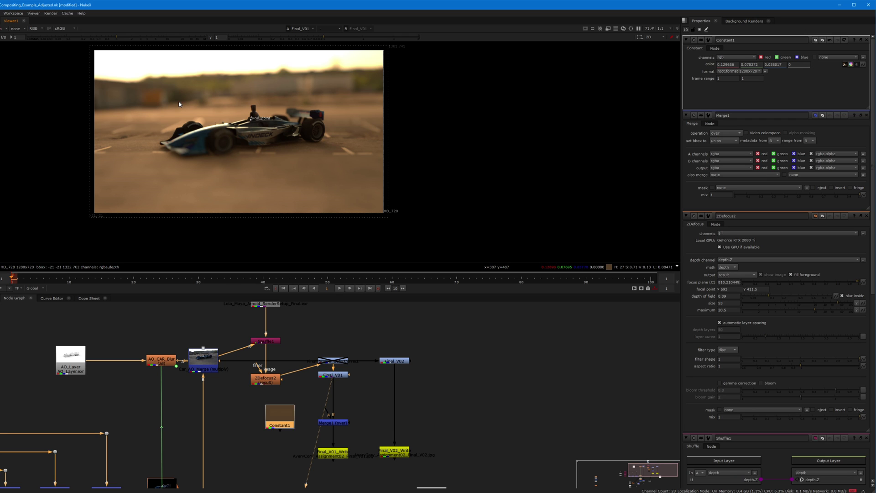
pyautogui.keyDown('ctrl'); pyautogui.click(180, 104); pyautogui.keyUp('ctrl')
pyautogui.keyDown('ctrl'); pyautogui.click(183, 106); pyautogui.keyUp('ctrl')
pyautogui.keyDown('ctrl'); pyautogui.click(179, 105); pyautogui.keyUp('ctrl')
pyautogui.keyDown('ctrl'); pyautogui.click(128, 110); pyautogui.keyUp('ctrl')
pyautogui.keyDown('ctrl'); pyautogui.click(149, 110); pyautogui.keyUp('ctrl')
pyautogui.keyDown('ctrl'); pyautogui.click(152, 109); pyautogui.keyUp('ctrl')
# - Connect the Merge node's A input to the Constant and view the merged result
pyautogui.moveTo(274, 416); pyautogui.dragTo(280, 412)
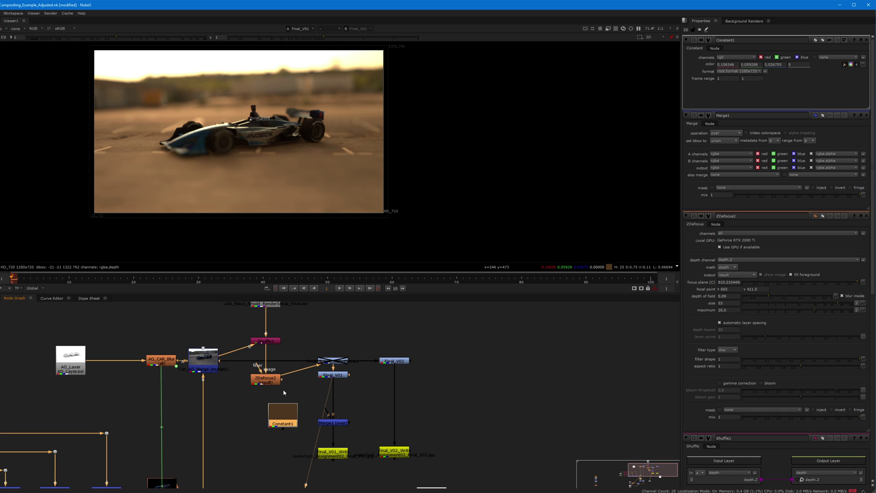
pyautogui.moveTo(329, 416); pyautogui.dragTo(283, 424)
pyautogui.click(327, 425)
pyautogui.press('1')
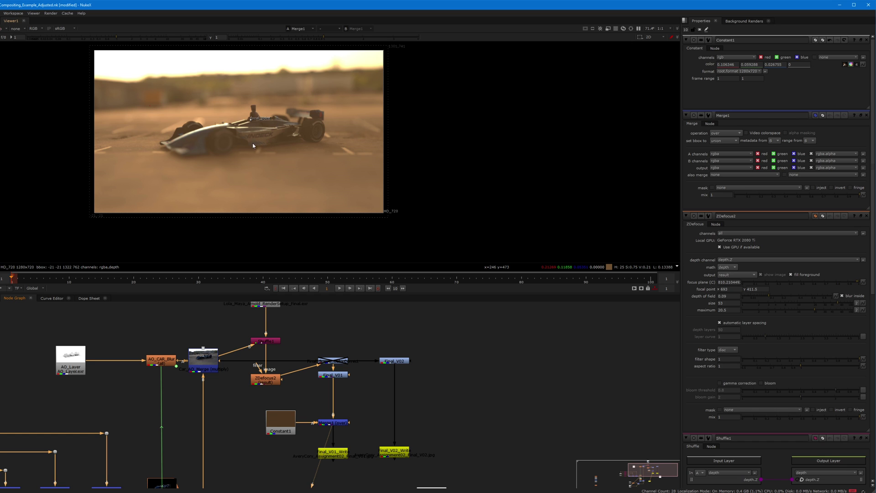
pyautogui.scroll(4, 251, 139)
pyautogui.scroll(-4, 246, 138)
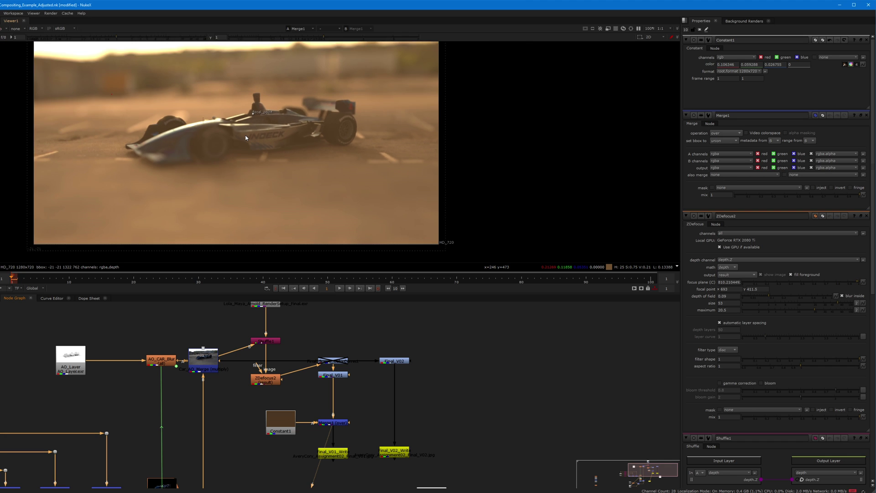
pyautogui.moveTo(264, 136); pyautogui.dragTo(270, 152, button='middle')
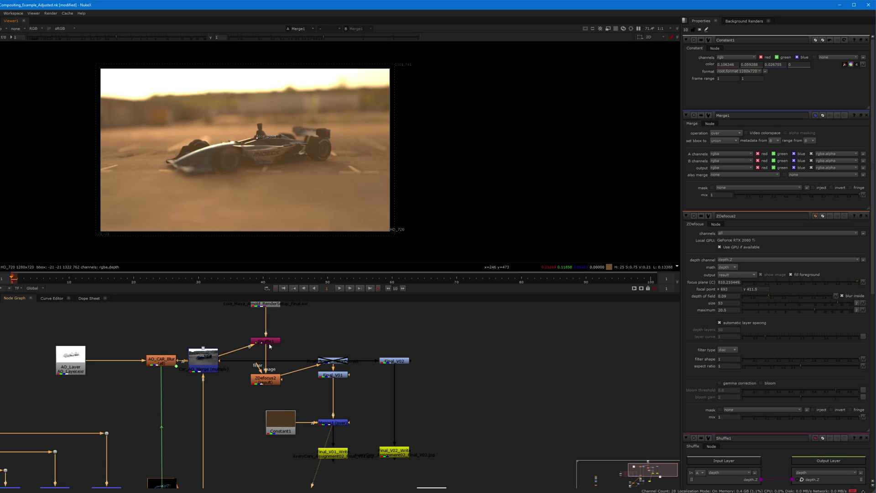
# - Connect the Merge node's mask input to the ZDefocus2 node
pyautogui.moveTo(268, 380); pyautogui.dragTo(268, 385)
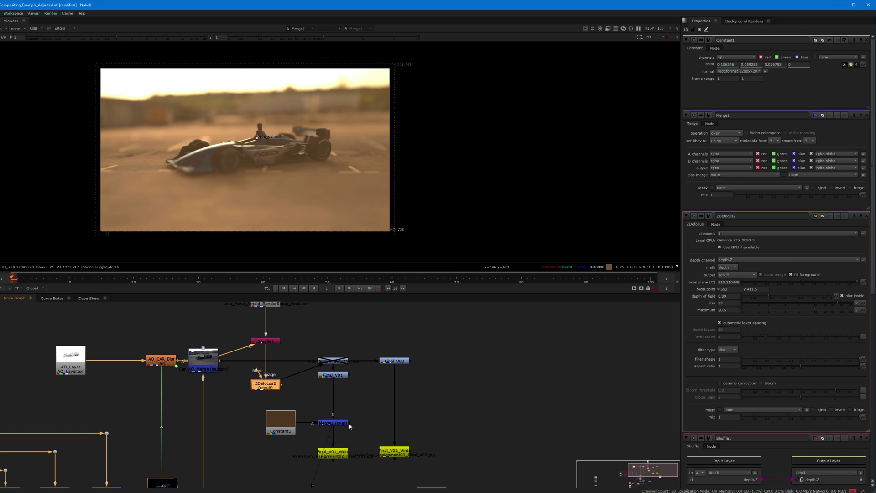
pyautogui.moveTo(350, 425); pyautogui.dragTo(366, 416)
pyautogui.scroll(5, 345, 428)
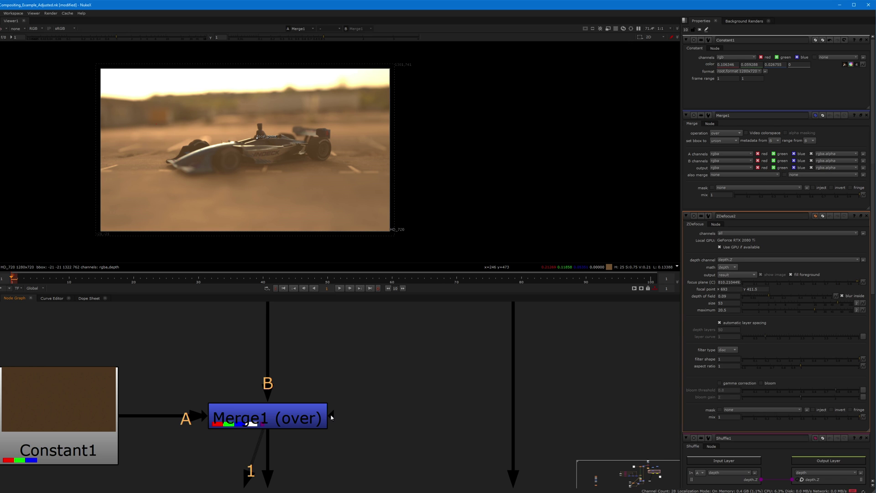
pyautogui.scroll(-5, 331, 417)
pyautogui.moveTo(331, 417); pyautogui.dragTo(233, 436)
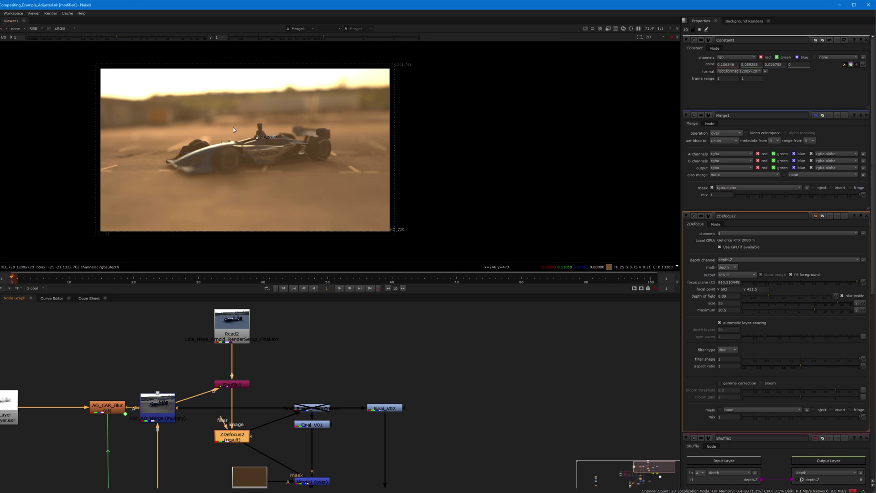
# - View the output of ZDefocus2 and display its depth channel
pyautogui.scroll(1, 264, 165)
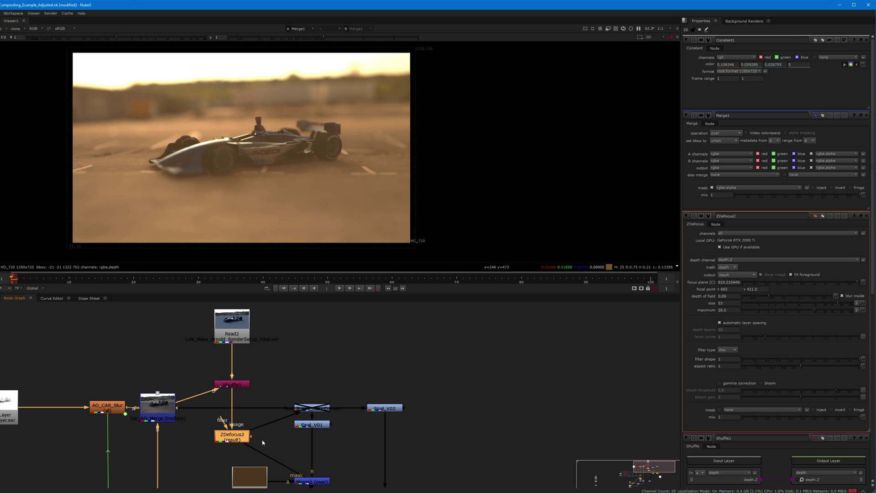
pyautogui.moveTo(263, 442); pyautogui.dragTo(275, 423, button='middle')
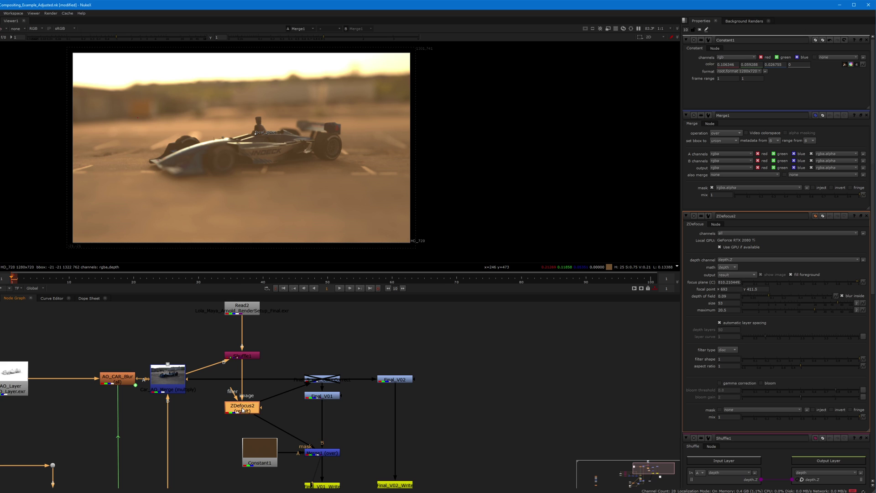
pyautogui.press('1')
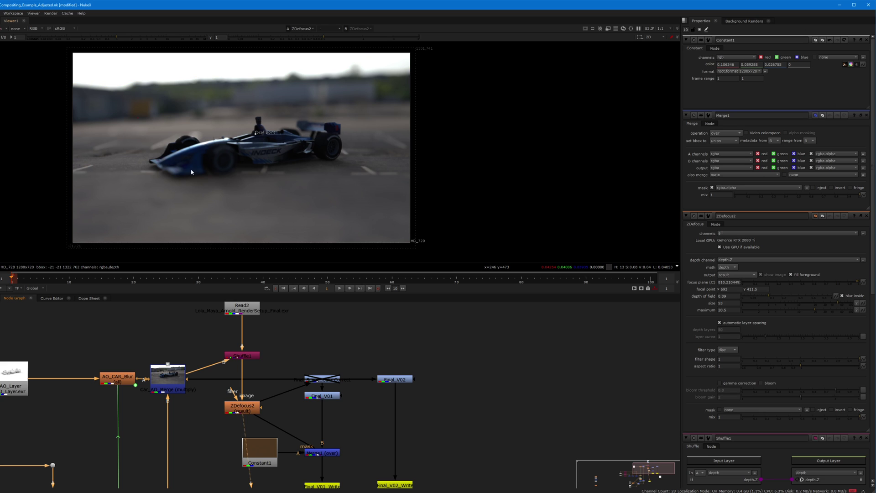
pyautogui.click(4, 30)
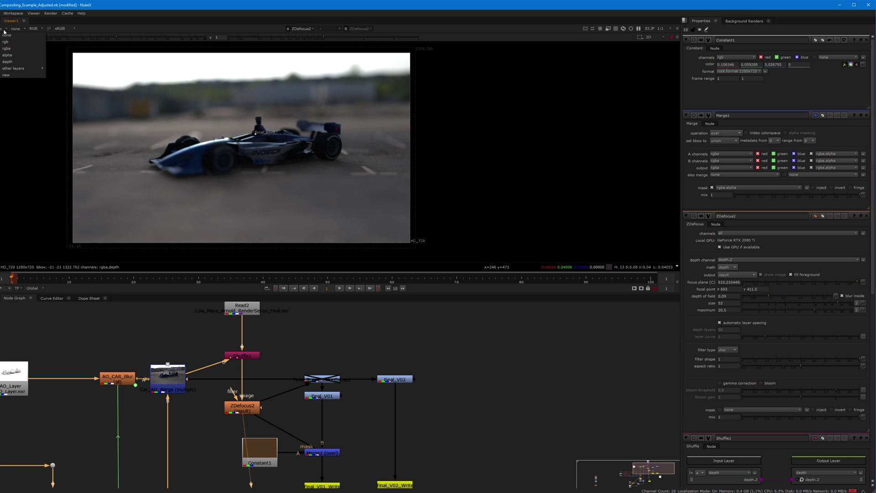
pyautogui.click(6, 61)
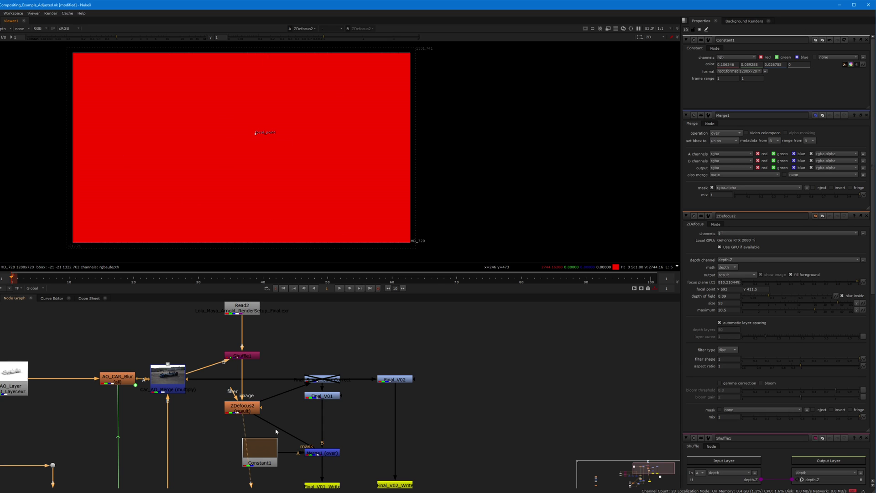
# - Add an Exposure node and insert it on the mask connection between ZDefocus2 and the Merge node
pyautogui.click(205, 439)
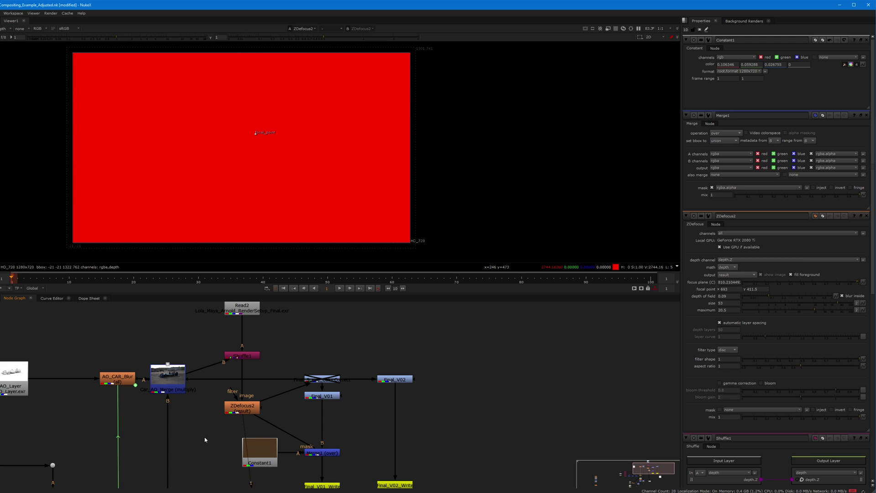
pyautogui.press('Tab')
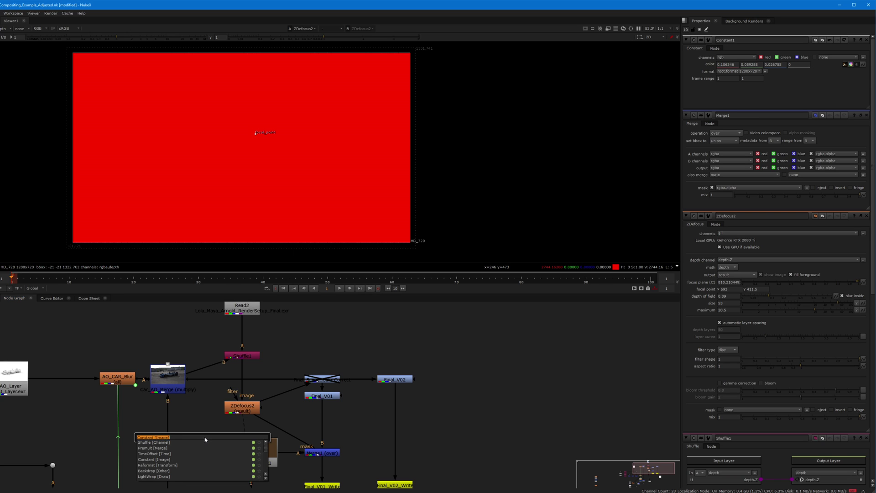
pyautogui.write('expl')
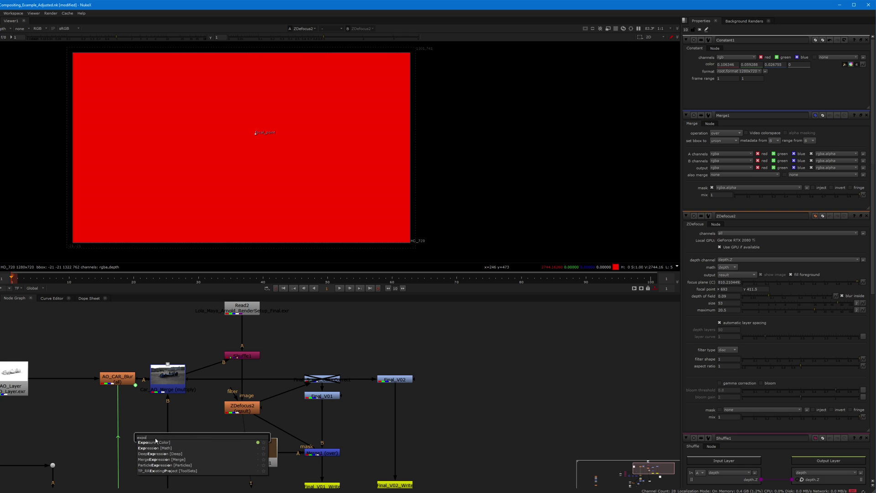
pyautogui.press('Return')
pyautogui.moveTo(201, 433); pyautogui.dragTo(296, 423)
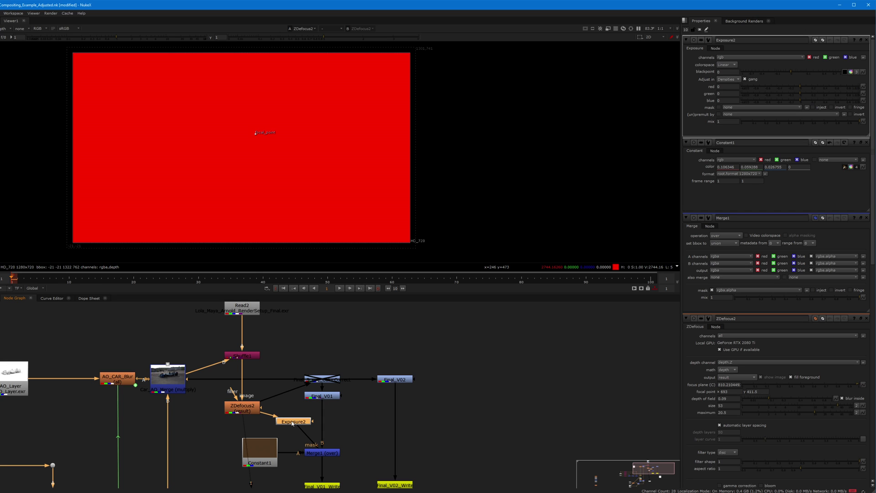
# - View the Exposure node, lower its ganged densities to -1.023, and set its channels to depth
pyautogui.press('1')
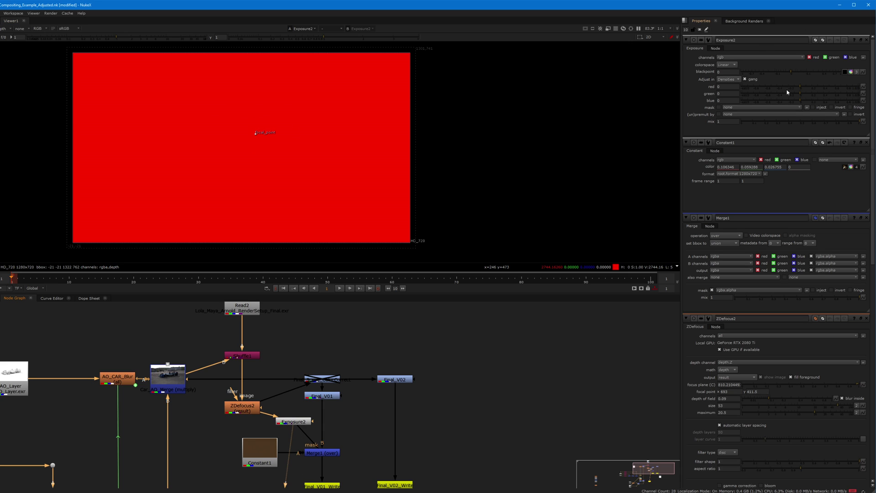
pyautogui.moveTo(799, 86); pyautogui.dragTo(727, 91)
pyautogui.click(723, 58)
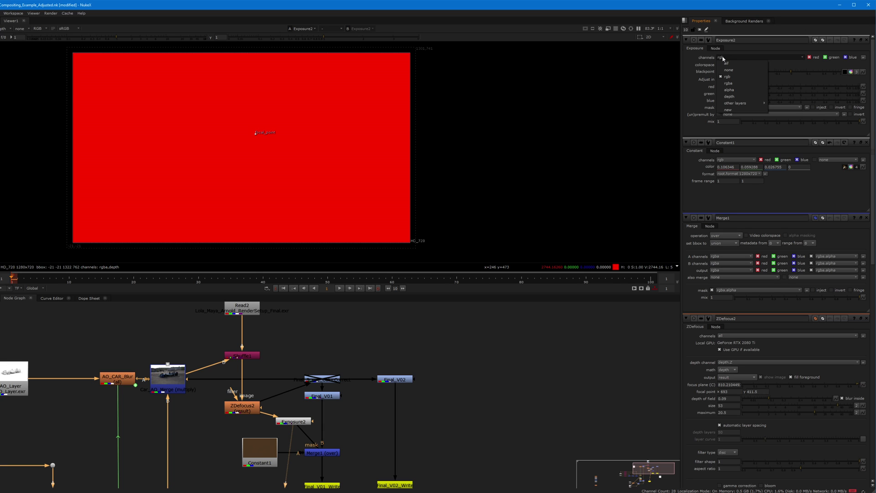
pyautogui.click(734, 97)
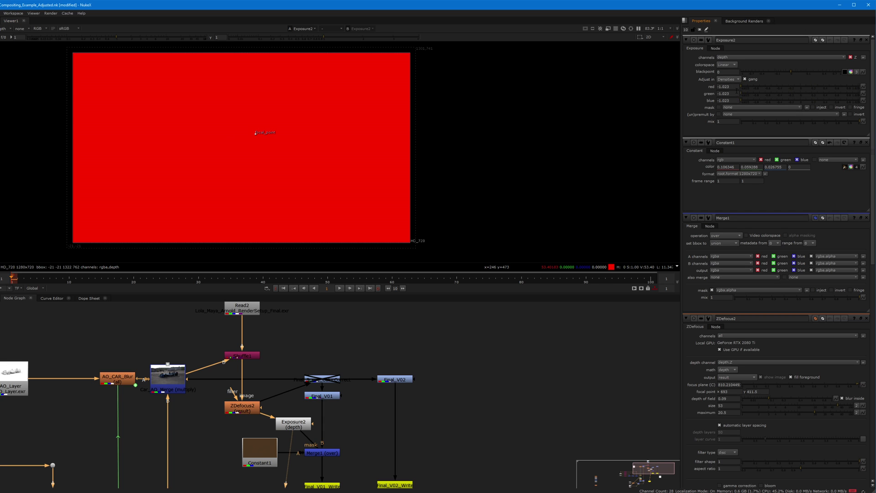
# - Try densities of -2 and -3 on the Exposure node, and settle on -2.5 for red, green and blue
pyautogui.doubleClick(732, 87)
pyautogui.write('-2')
pyautogui.press('Return')
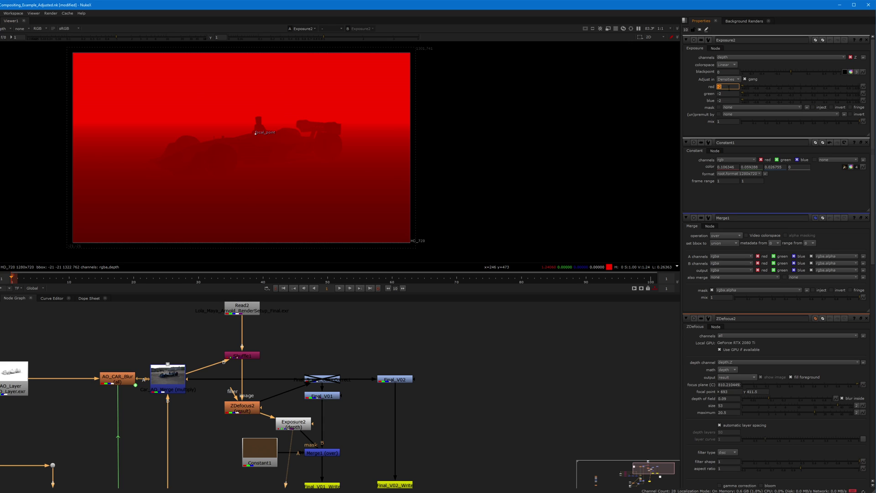
pyautogui.write('-3')
pyautogui.press('Return')
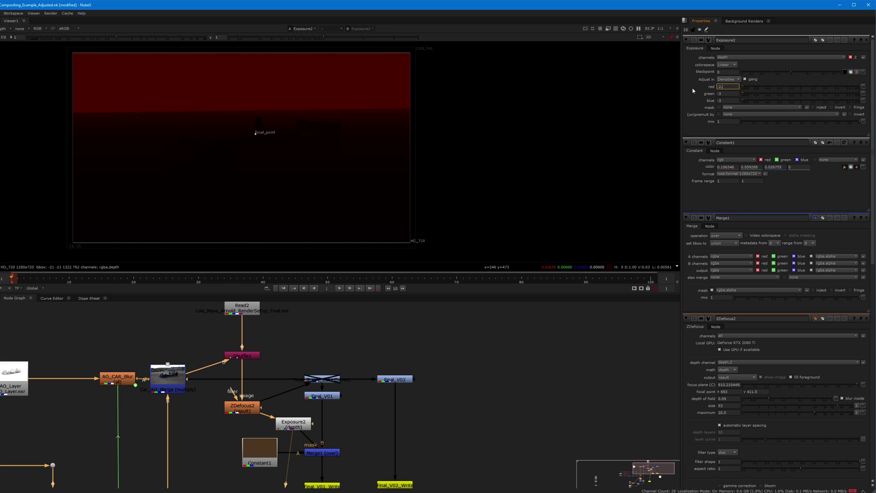
pyautogui.write('5')
pyautogui.press('Return')
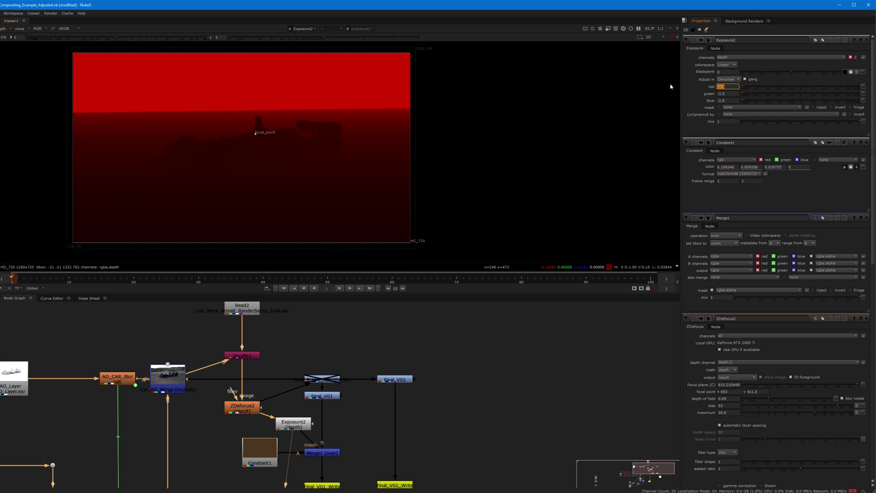
# - Set the Exposure2 ganged densities to -2.1 and raise its blackpoint to 0.19
pyautogui.write('-2.1')
pyautogui.press('Return')
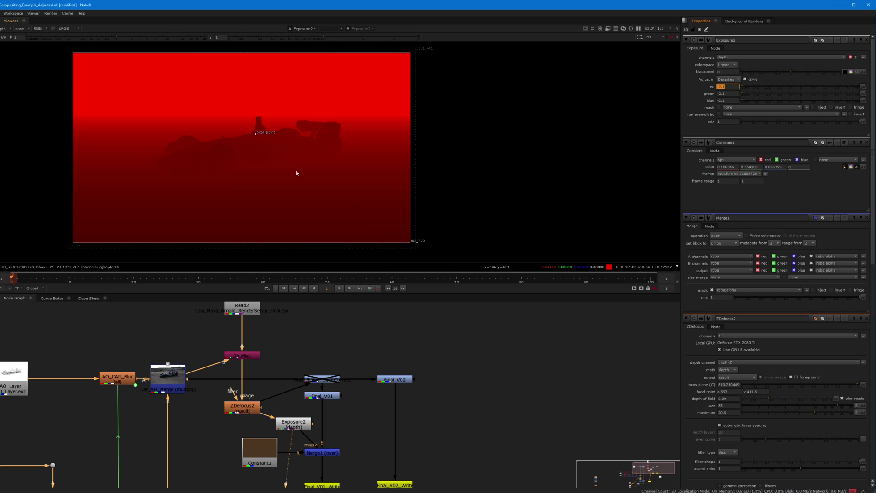
pyautogui.moveTo(792, 70); pyautogui.dragTo(813, 86)
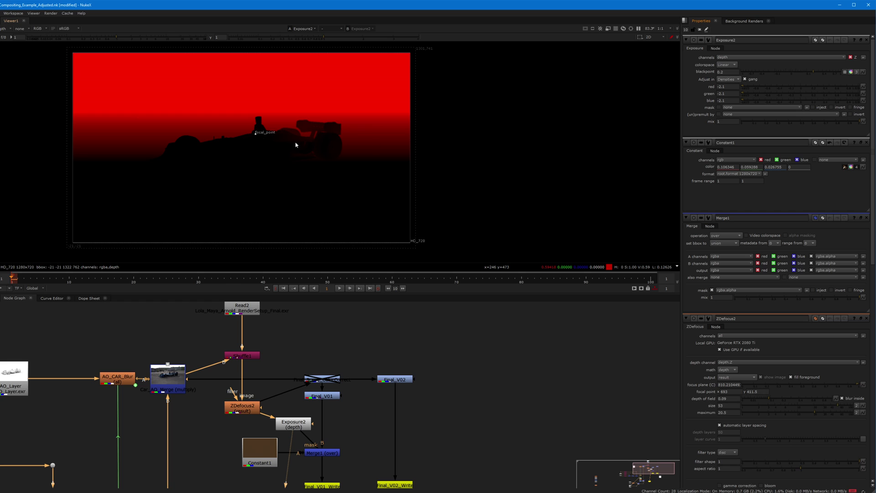
pyautogui.moveTo(809, 72)
pyautogui.mouseDown()
pyautogui.moveTo(801, 74)
pyautogui.moveTo(813, 78)
pyautogui.mouseUp()
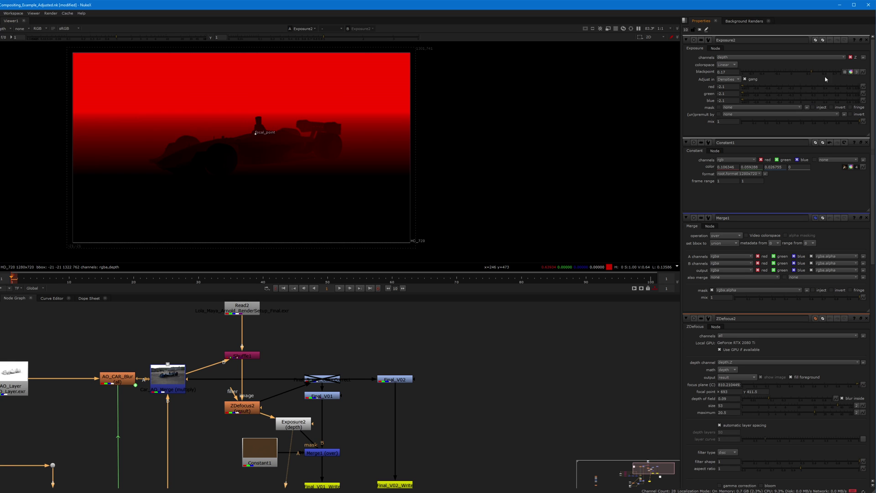
pyautogui.moveTo(812, 75); pyautogui.dragTo(815, 74)
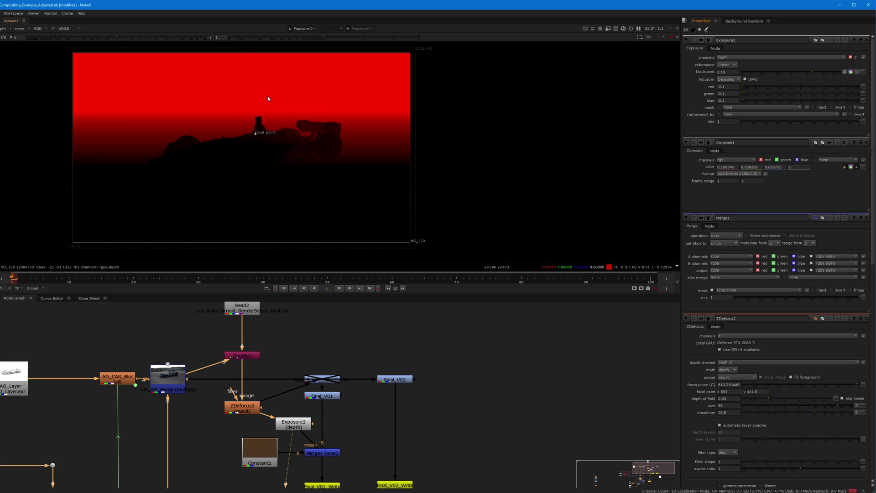
# - Display the rgba channels, move Exposure2 slightly up in the node graph, and view the output of Merge1
pyautogui.click(6, 29)
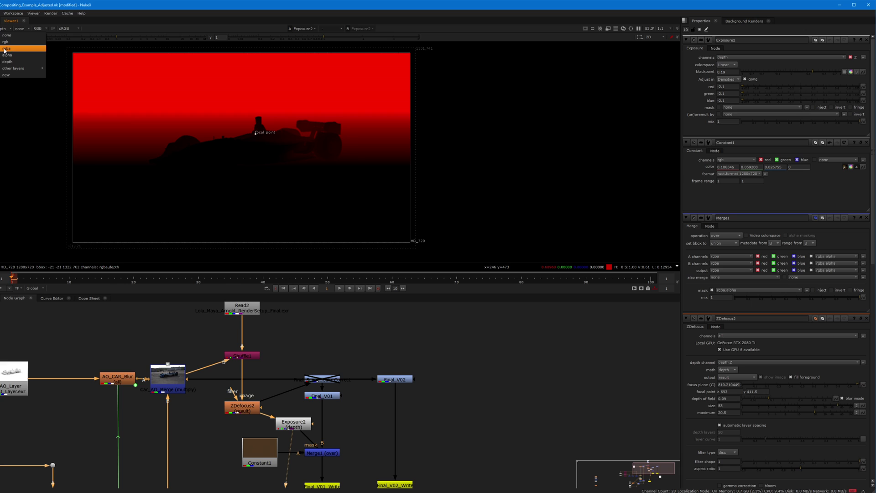
pyautogui.click(5, 48)
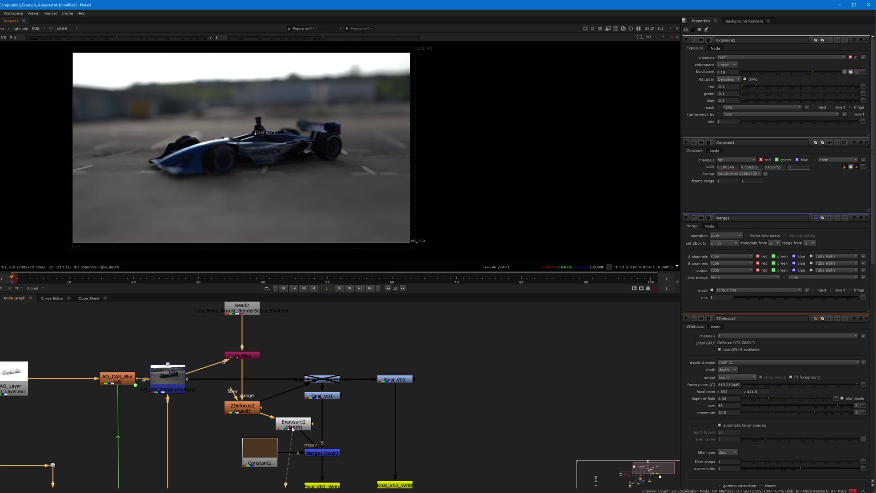
pyautogui.moveTo(291, 427); pyautogui.dragTo(292, 423)
pyautogui.click(324, 454)
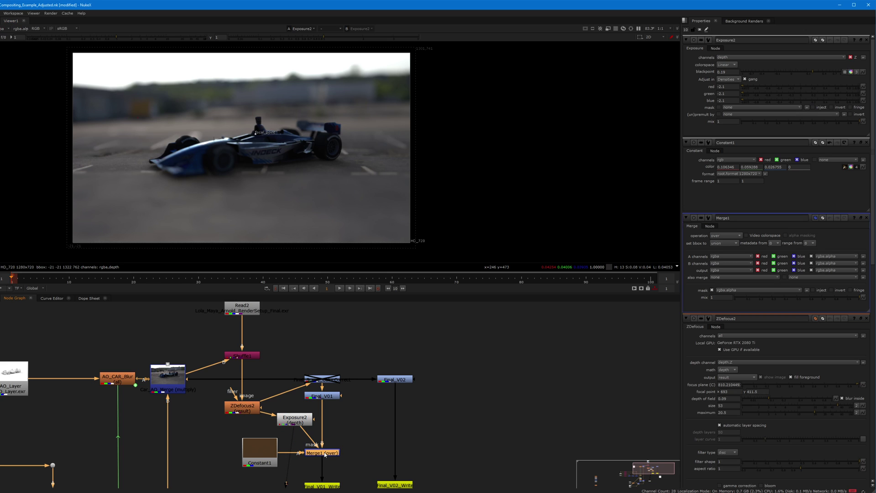
pyautogui.press('1')
pyautogui.moveTo(302, 423); pyautogui.dragTo(301, 418)
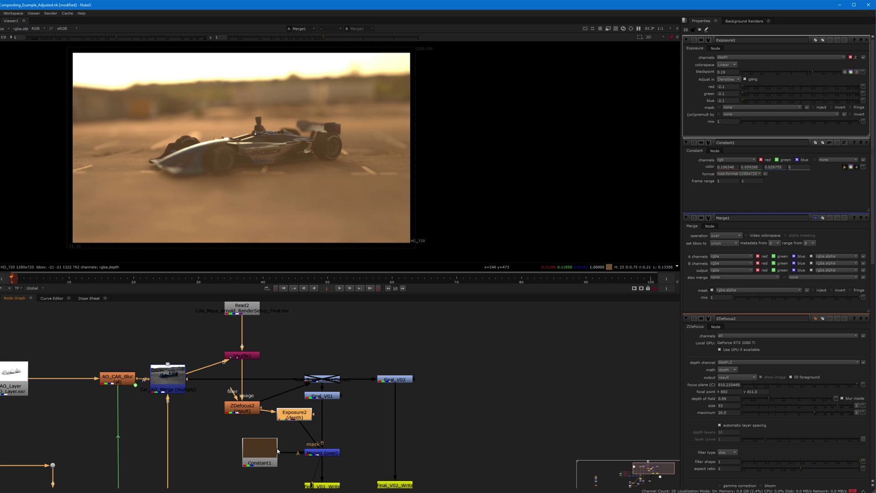
# - Detach the mask input of Merge1 while viewing Exposure2, and reconnect the mask to Exposure2
pyautogui.click(312, 454)
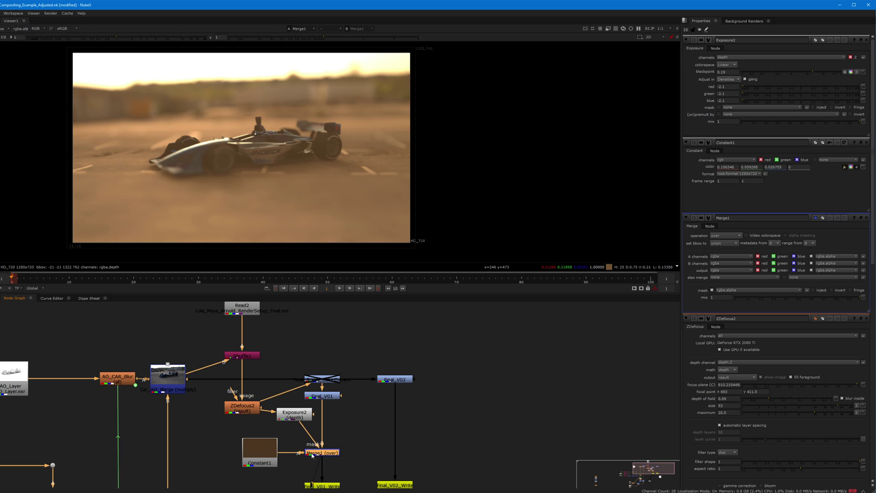
pyautogui.moveTo(318, 446); pyautogui.dragTo(312, 443)
pyautogui.click(284, 414)
pyautogui.press('1')
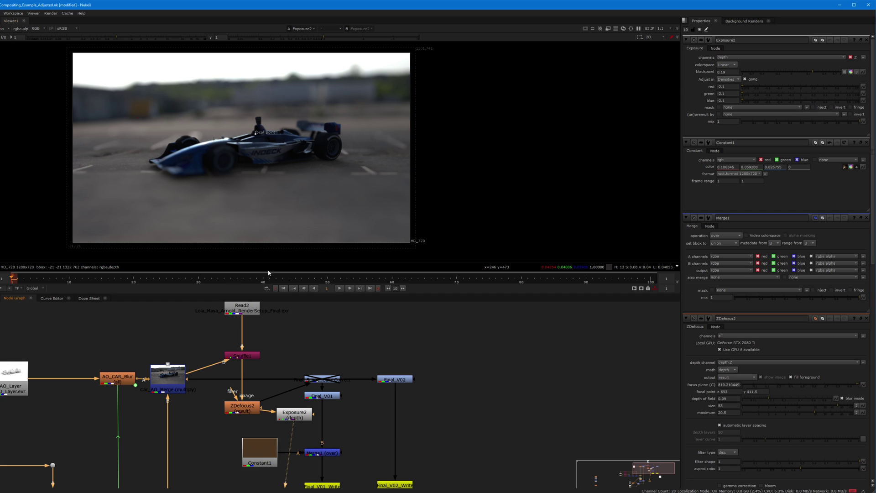
pyautogui.click(313, 454)
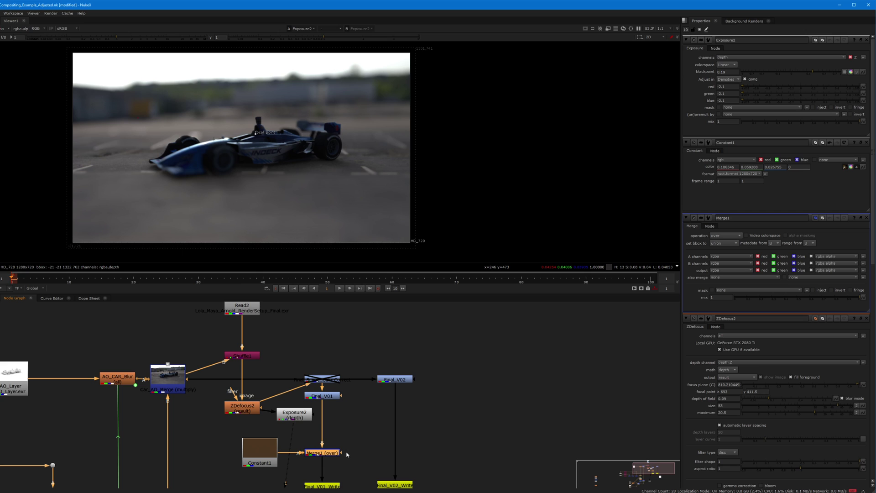
pyautogui.doubleClick(324, 453)
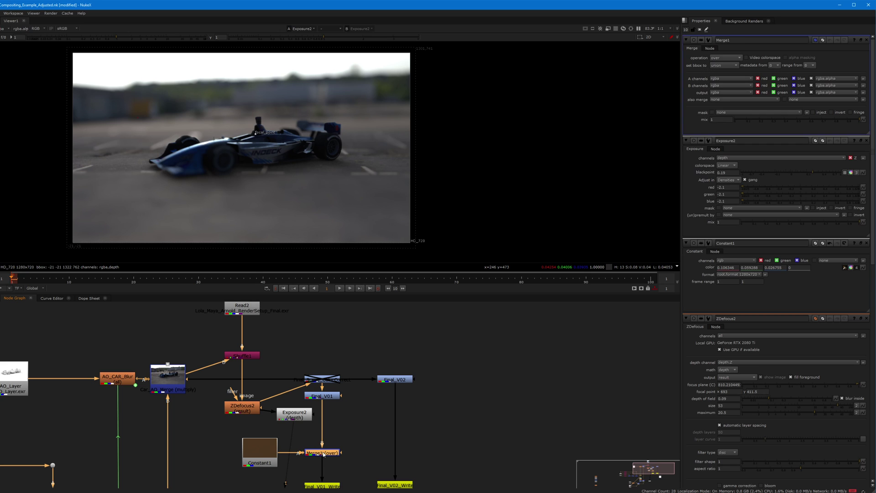
pyautogui.moveTo(341, 455); pyautogui.dragTo(292, 416)
# - View the output of Merge1, set its mask channel to depth.Z, and inspect the car up close
pyautogui.click(724, 112)
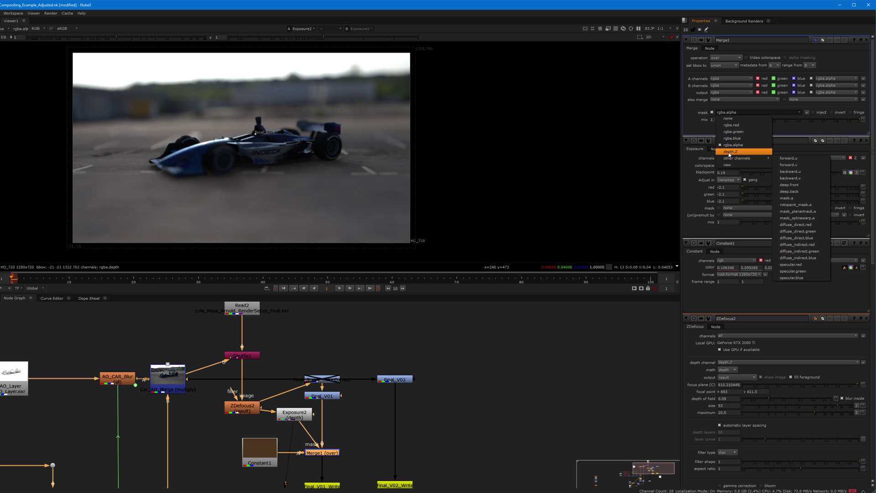
pyautogui.click(483, 410)
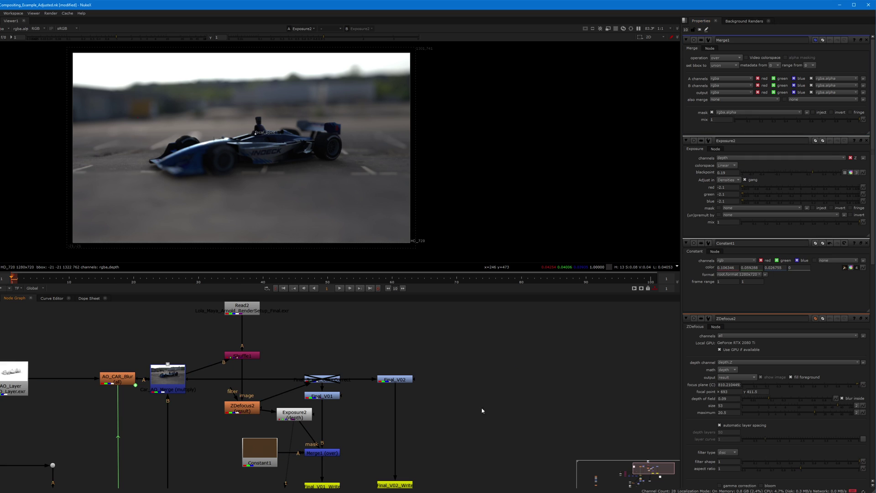
pyautogui.click(337, 456)
pyautogui.press('1')
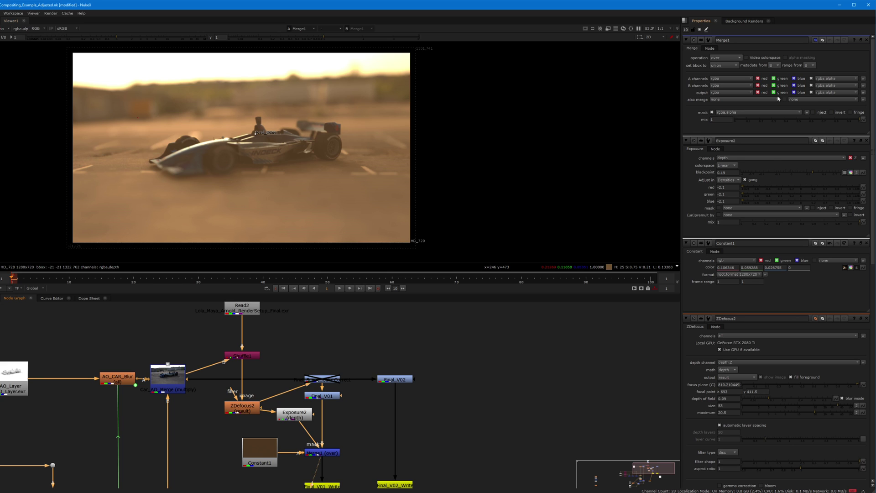
pyautogui.click(763, 113)
pyautogui.click(732, 155)
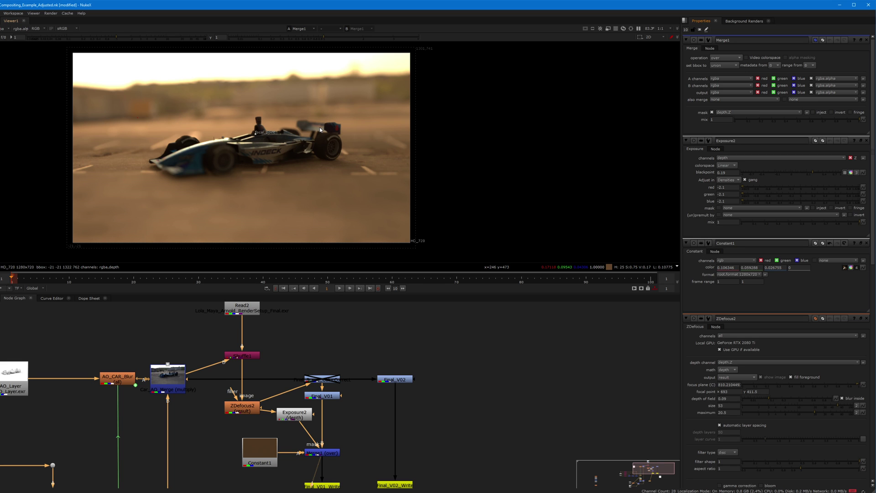
pyautogui.scroll(6, 317, 131)
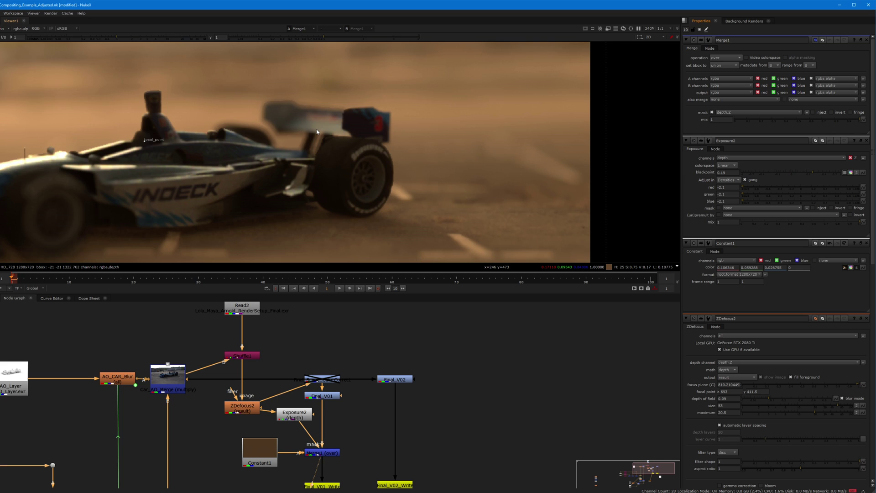
pyautogui.scroll(-3, 317, 131)
pyautogui.scroll(-1, 278, 145)
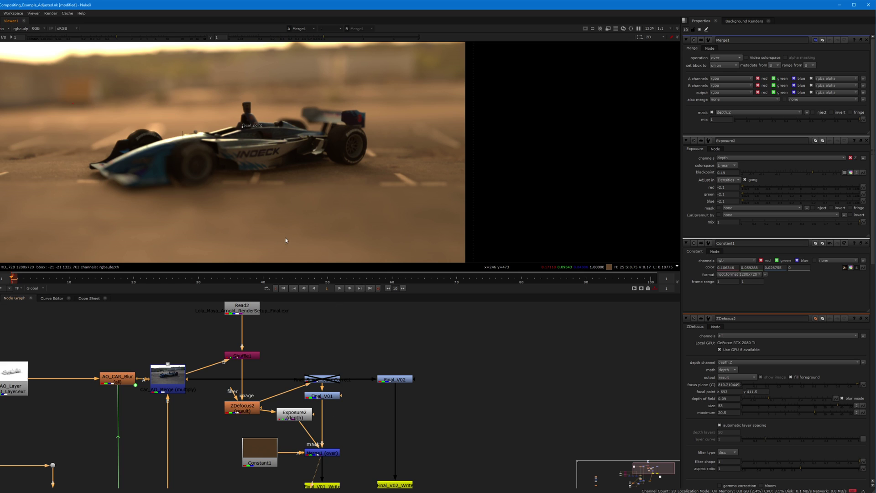
# - Lower the Exposure2 blackpoint to 0.065 and check the whole image
pyautogui.doubleClick(291, 413)
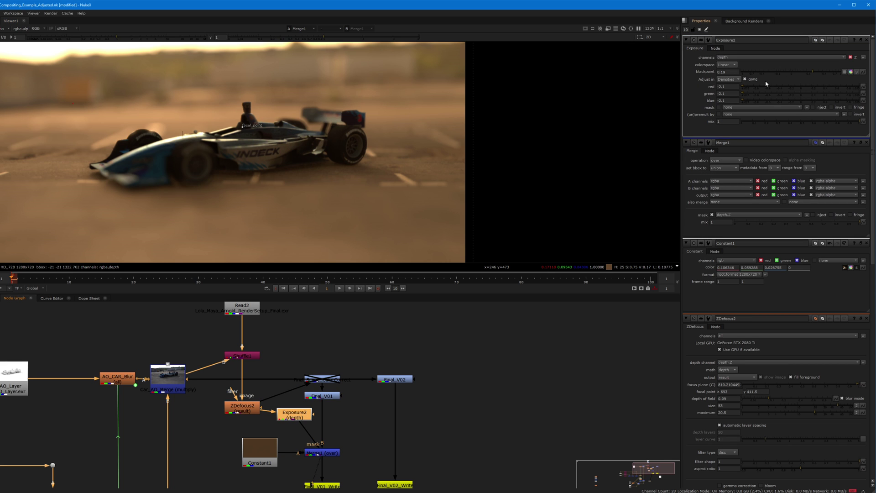
pyautogui.moveTo(813, 73)
pyautogui.mouseDown()
pyautogui.moveTo(788, 75)
pyautogui.moveTo(817, 75)
pyautogui.moveTo(796, 77)
pyautogui.moveTo(818, 78)
pyautogui.moveTo(804, 80)
pyautogui.mouseUp()
pyautogui.scroll(-3, 294, 154)
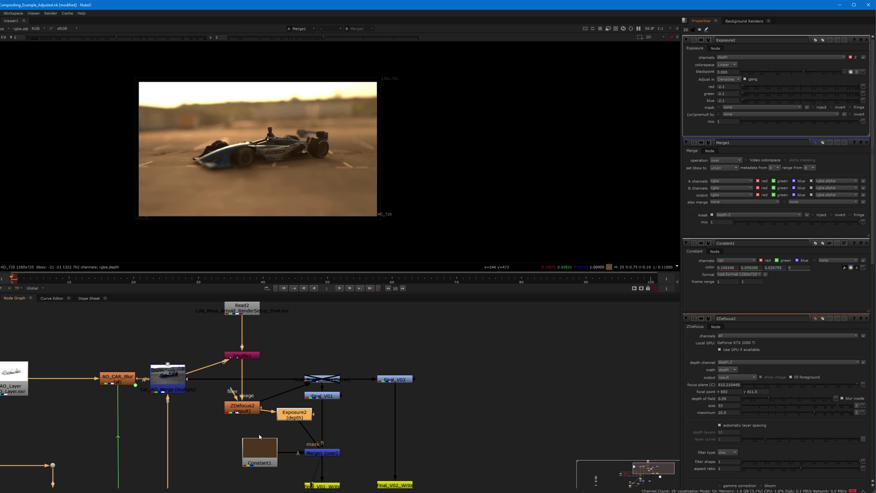
# - Change the Constant1 color to a light peach of about 0.611 red, 0.376 green and 0.273 blue
pyautogui.click(261, 453)
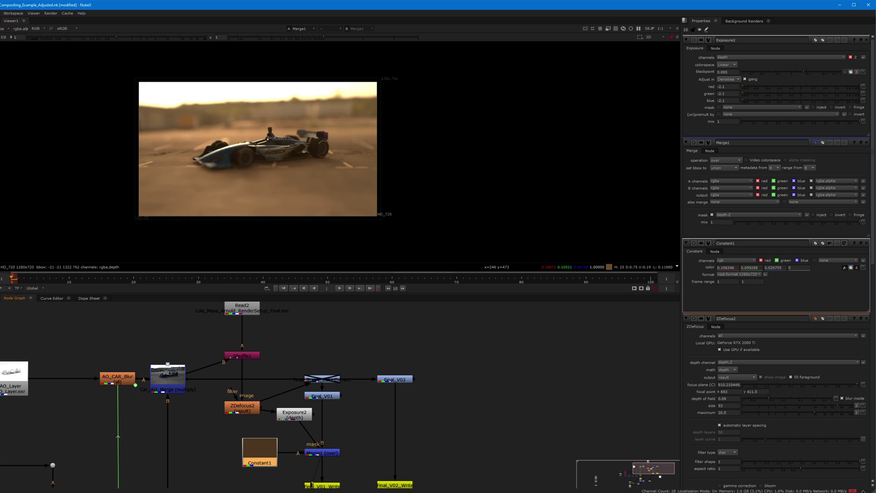
pyautogui.doubleClick(264, 452)
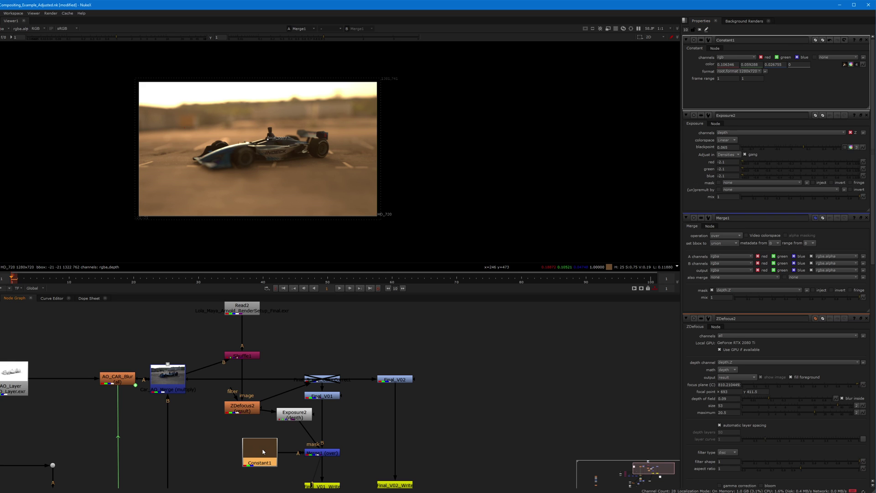
pyautogui.click(856, 65)
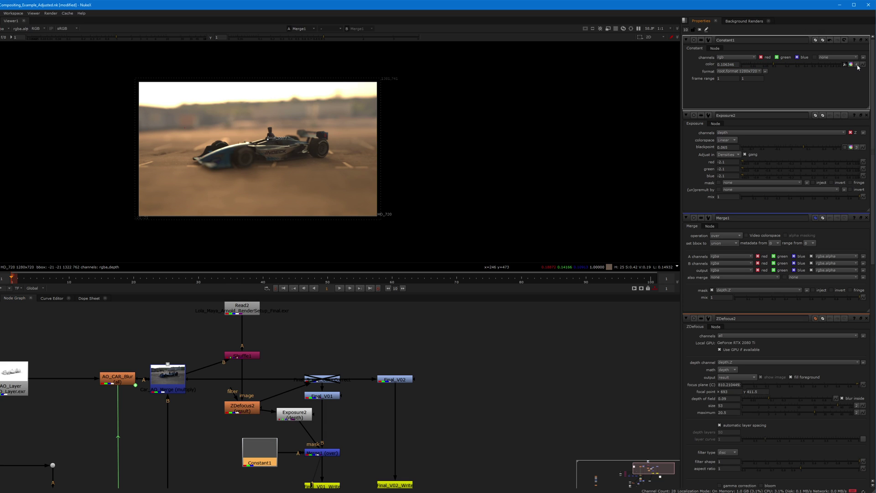
pyautogui.click(852, 65)
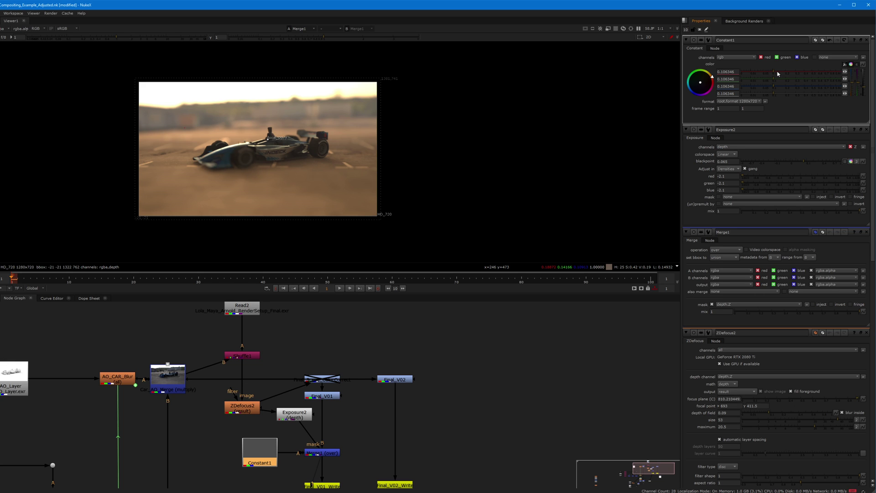
pyautogui.moveTo(778, 74); pyautogui.dragTo(809, 75)
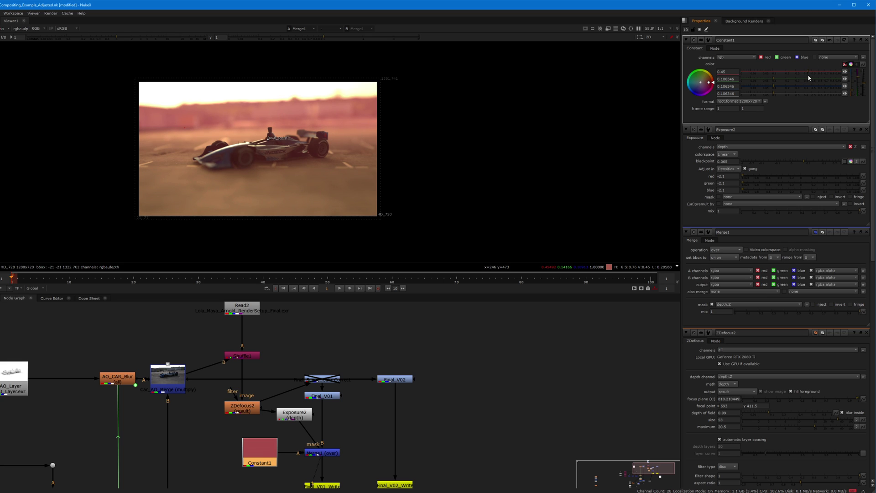
pyautogui.moveTo(776, 82); pyautogui.dragTo(791, 83)
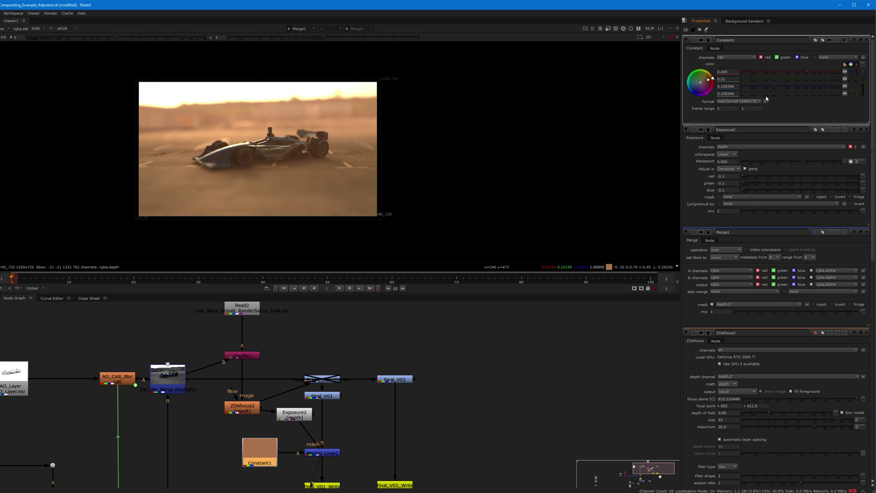
pyautogui.moveTo(865, 84)
pyautogui.mouseDown()
pyautogui.moveTo(866, 96)
pyautogui.moveTo(863, 81)
pyautogui.mouseUp()
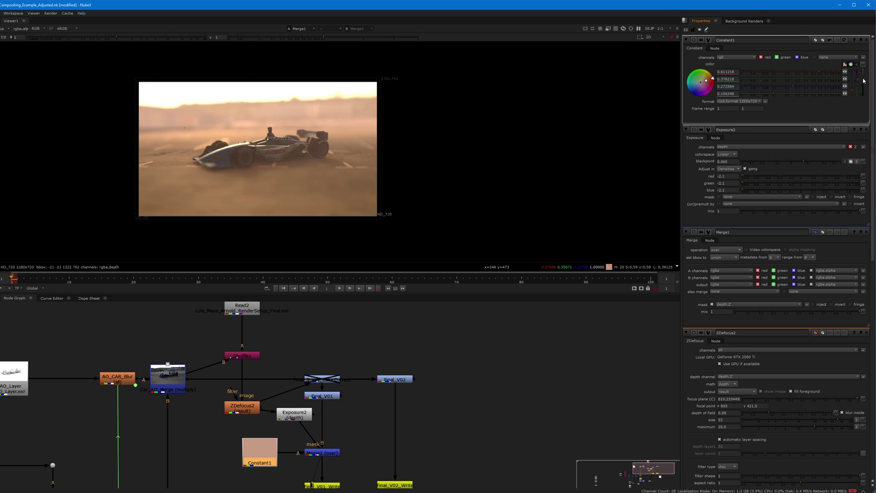
# - Set the Exposure2 blackpoint to 0.17 and line up ZDefocus2 with Exposure2 in the node graph
pyautogui.doubleClick(297, 415)
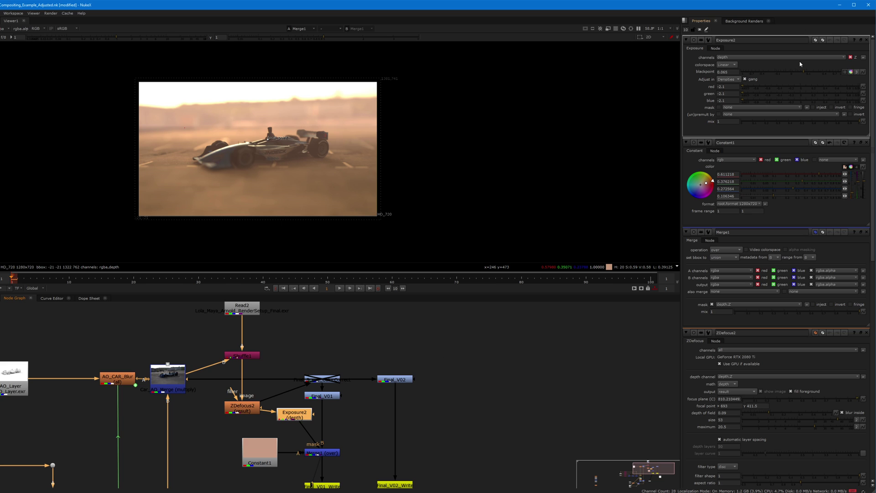
pyautogui.moveTo(804, 73)
pyautogui.mouseDown()
pyautogui.moveTo(793, 73)
pyautogui.moveTo(812, 77)
pyautogui.mouseUp()
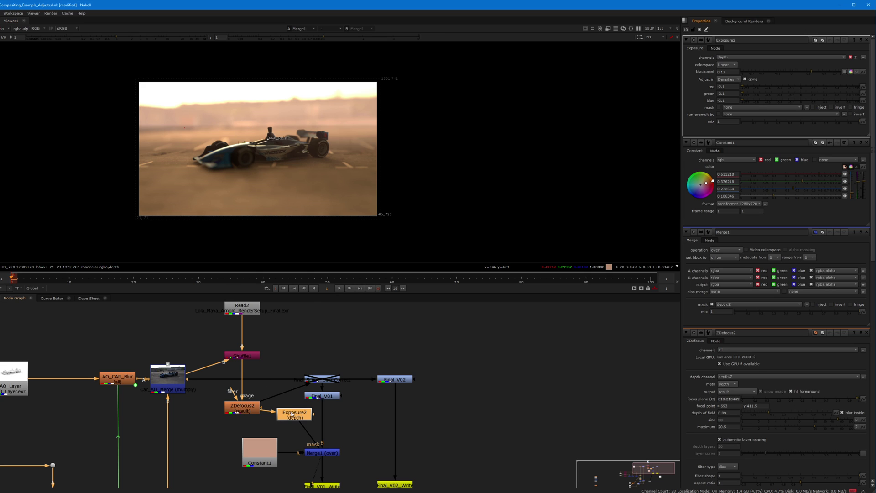
pyautogui.moveTo(291, 412); pyautogui.dragTo(251, 418)
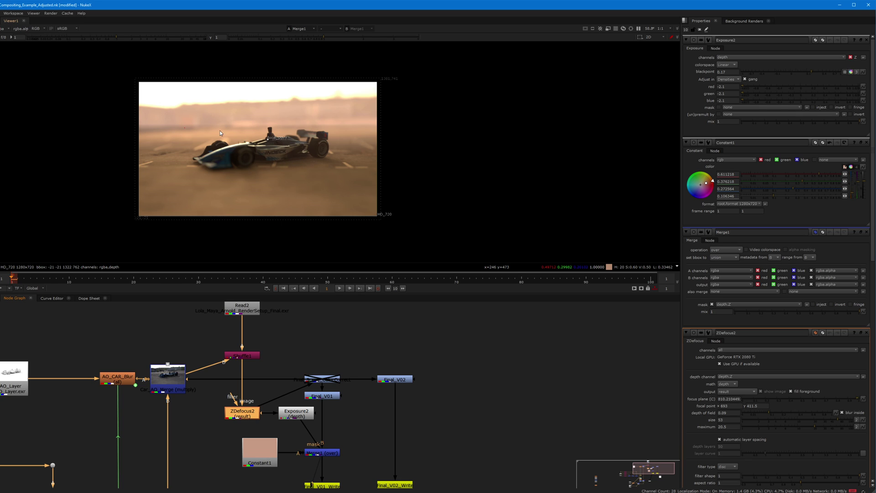
# - Compare the outputs of the car AO merge, ZDefocus2, Final_V01 and Merge1 one after another
pyautogui.click(179, 376)
pyautogui.press('1')
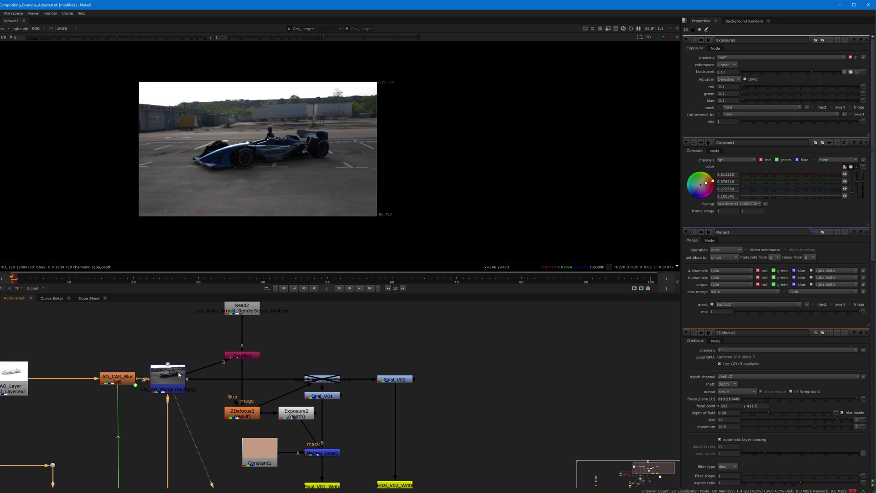
pyautogui.click(239, 415)
pyautogui.press('1')
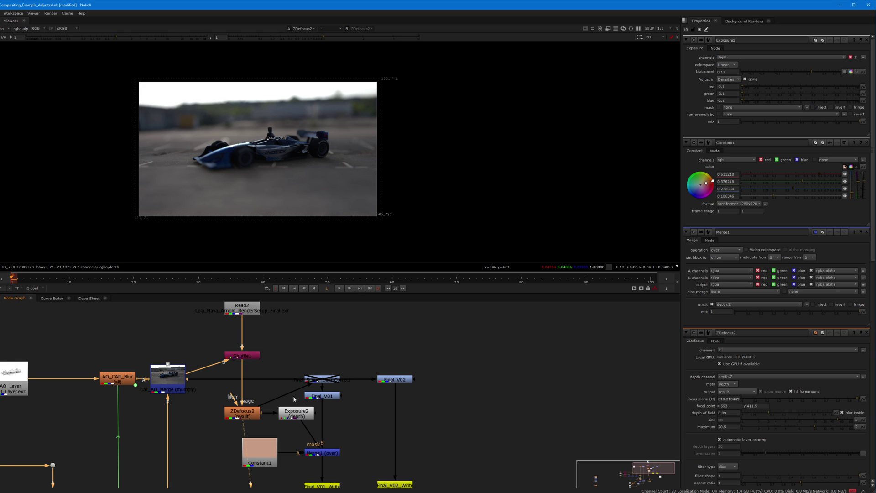
pyautogui.click(320, 397)
pyautogui.press('1')
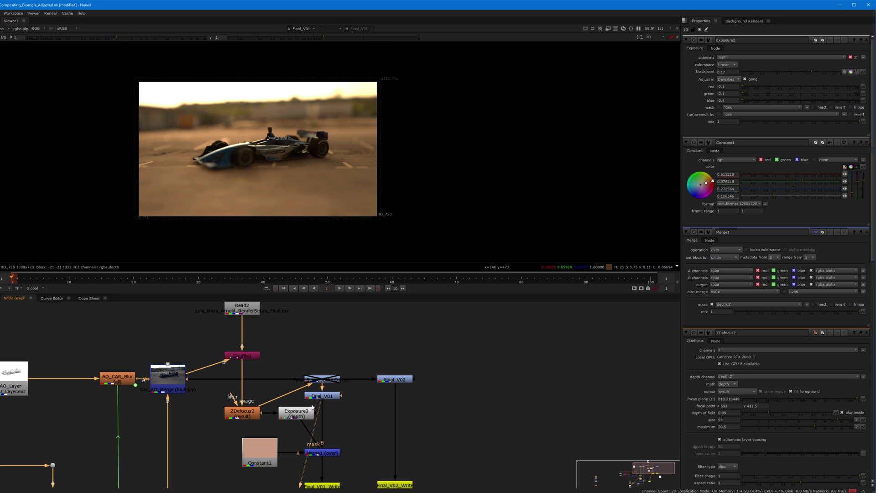
pyautogui.click(311, 454)
pyautogui.press('1')
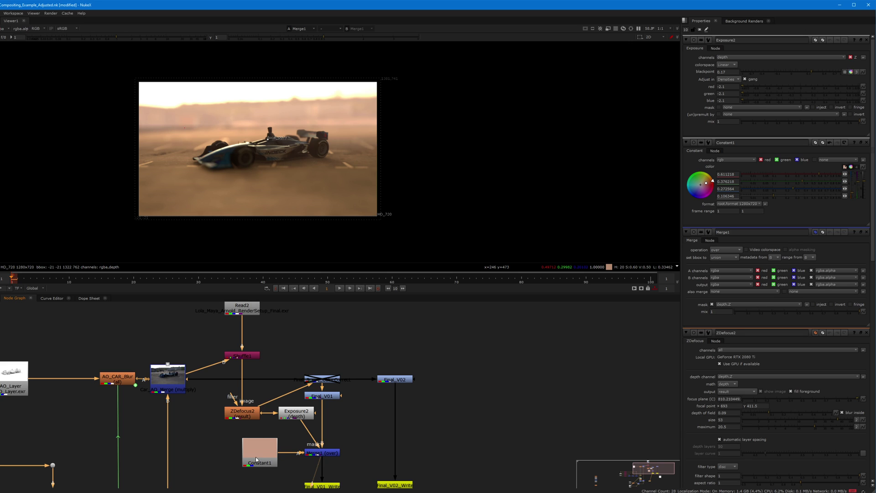
# - Align Constant1 directly beneath ZDefocus2, and review the node graph and the hazy composite
pyautogui.moveTo(256, 460); pyautogui.dragTo(242, 449)
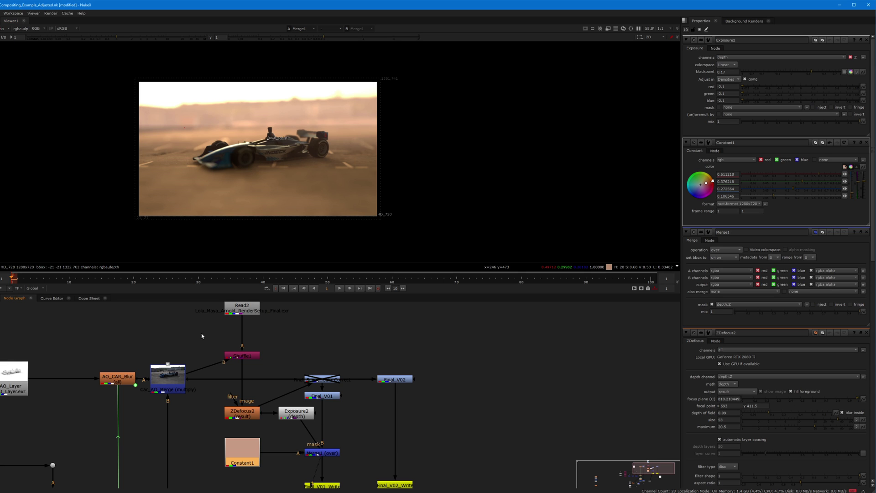
pyautogui.scroll(-5, 223, 368)
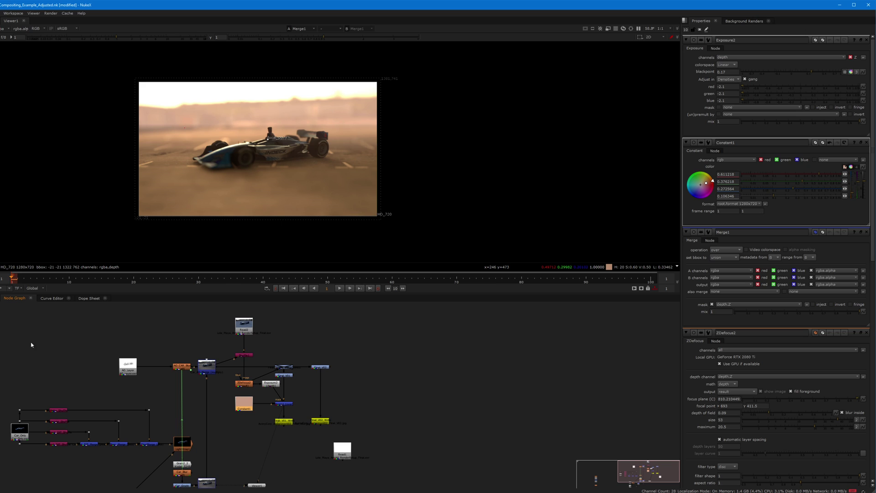
pyautogui.scroll(3, 286, 457)
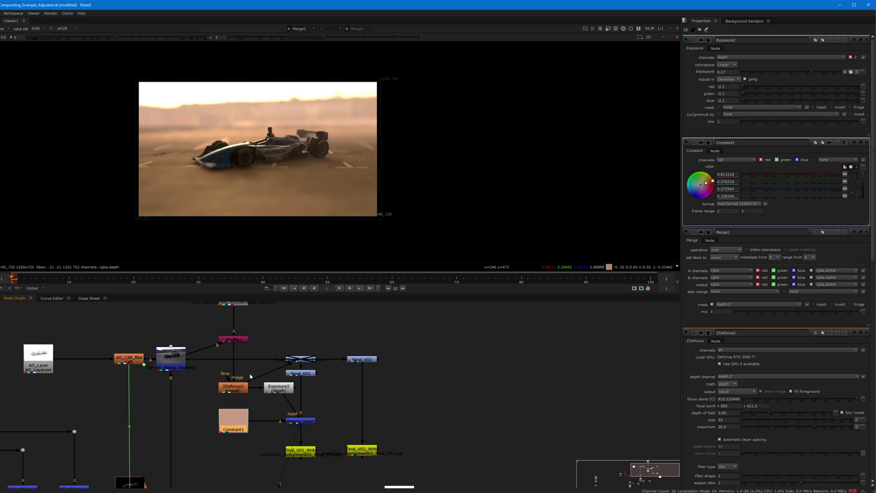
pyautogui.moveTo(279, 383); pyautogui.dragTo(278, 406, button='middle')
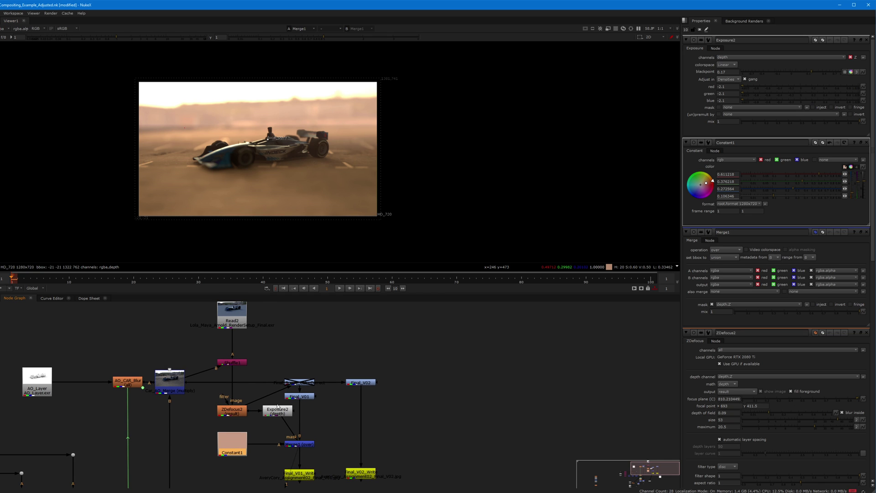
pyautogui.scroll(4, 269, 146)
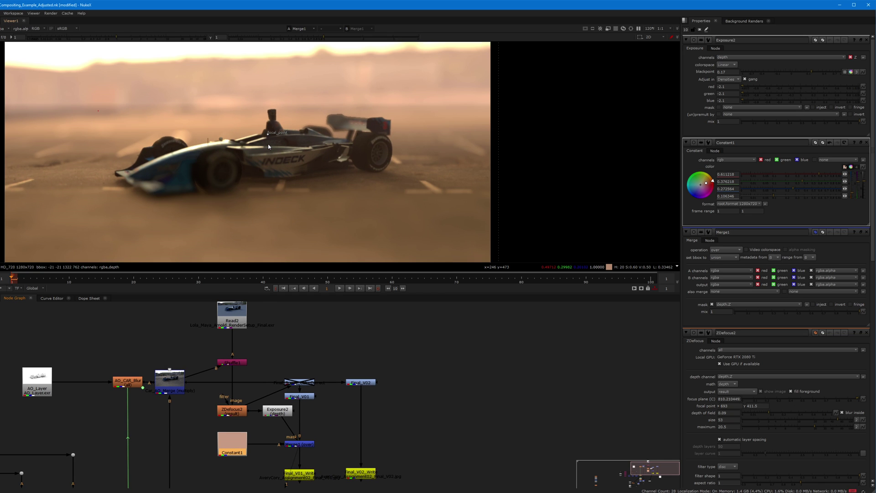
pyautogui.scroll(-3, 269, 145)
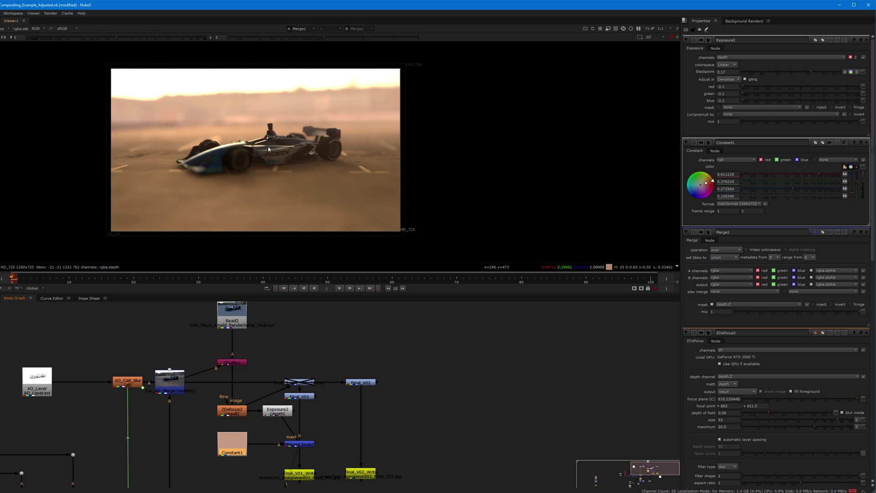